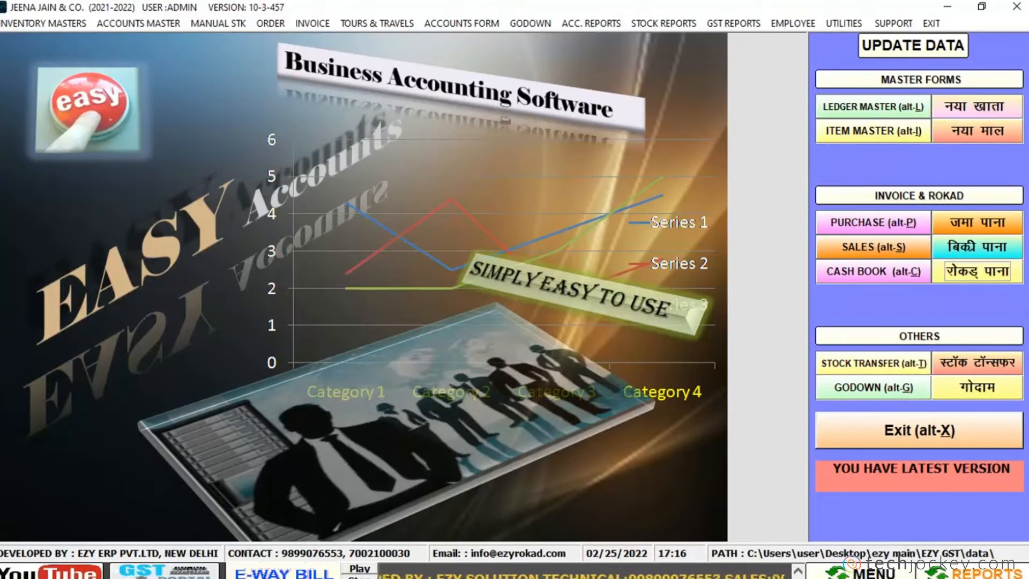
Step: Display the accounting, inventory and GST report shortcuts, and return to the main entry shortcuts
left_click(979, 573)
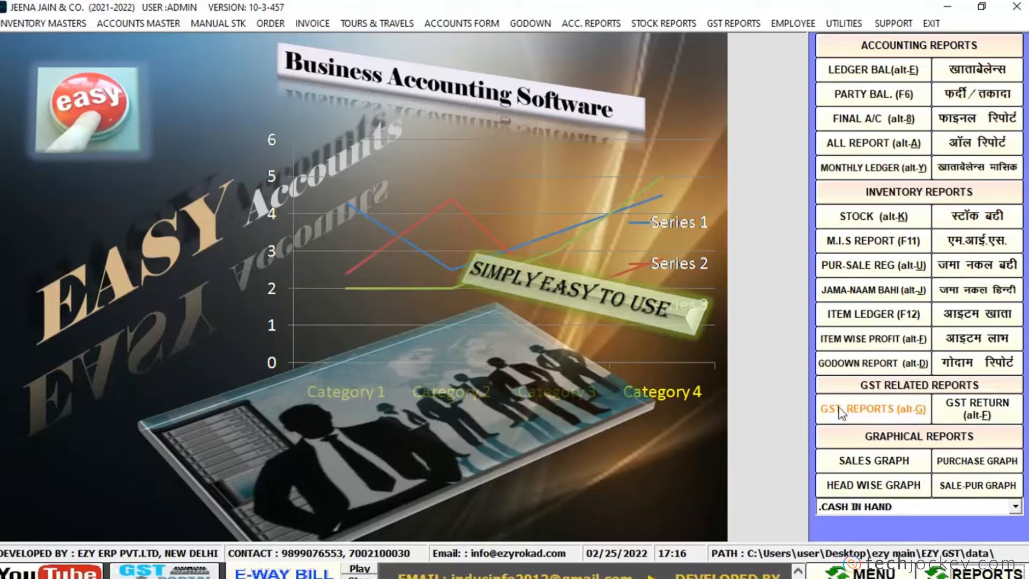
left_click(863, 572)
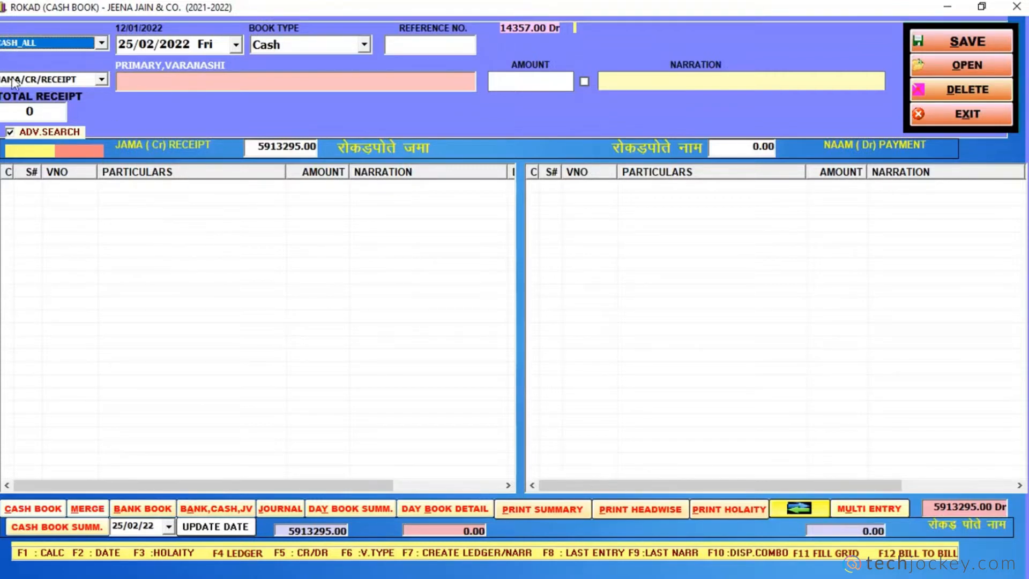
Step: Record a cash receipt of 10000 from AJAY & CO. in the cash book with the narration BY STAFF
left_click(139, 78)
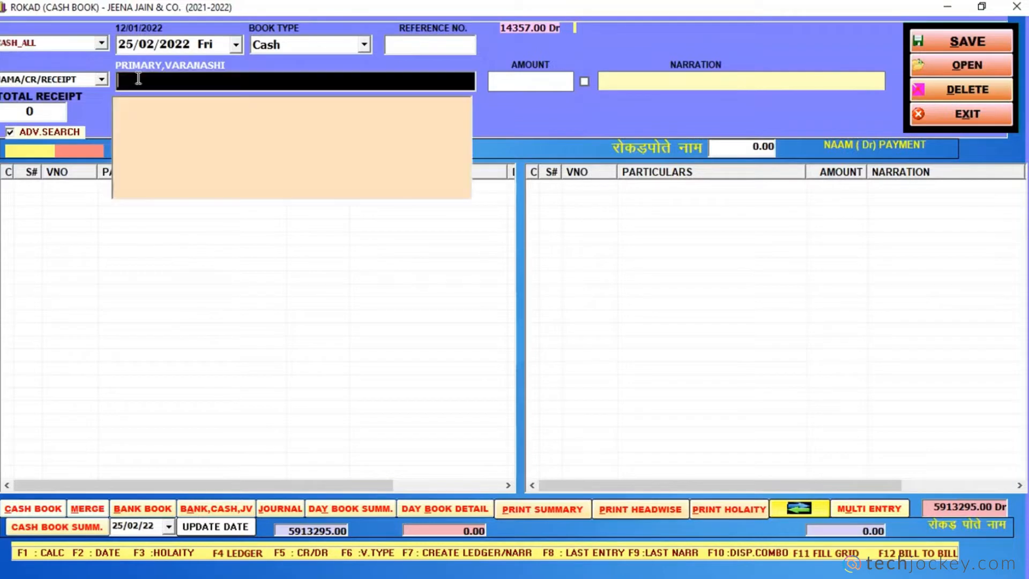
type("AJA")
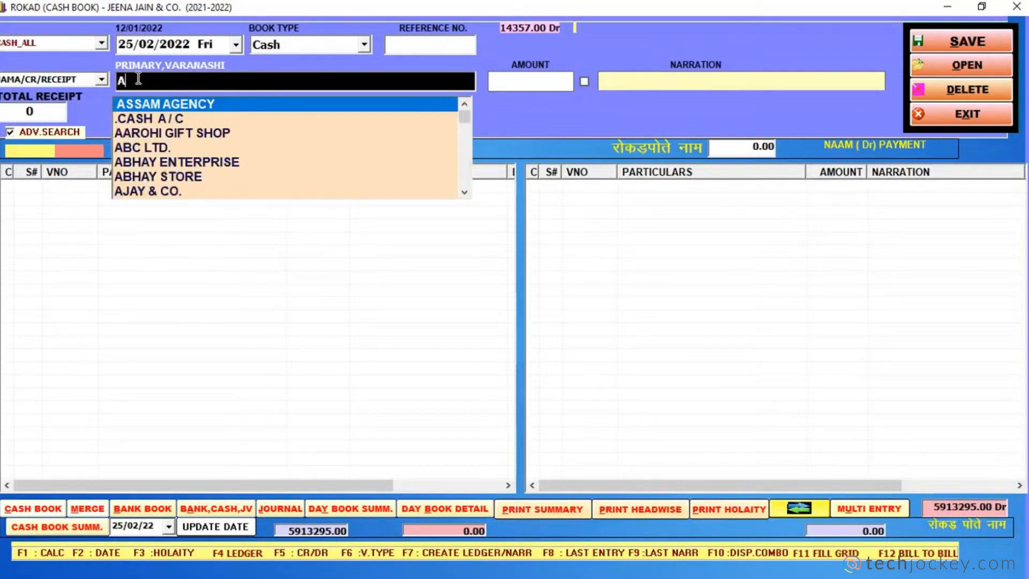
key("Return")
type("10000")
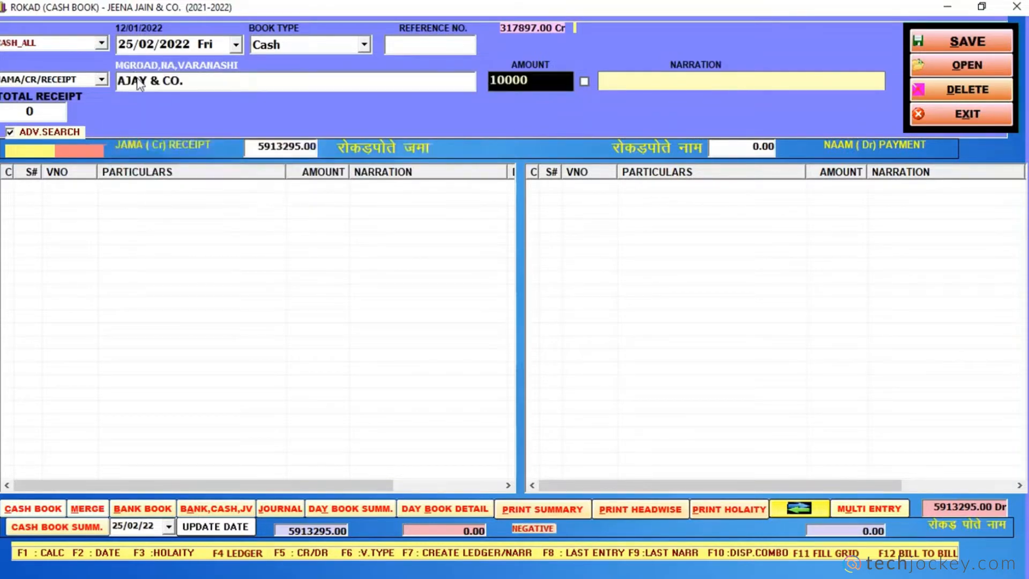
key("Return")
key("Return")
type("B")
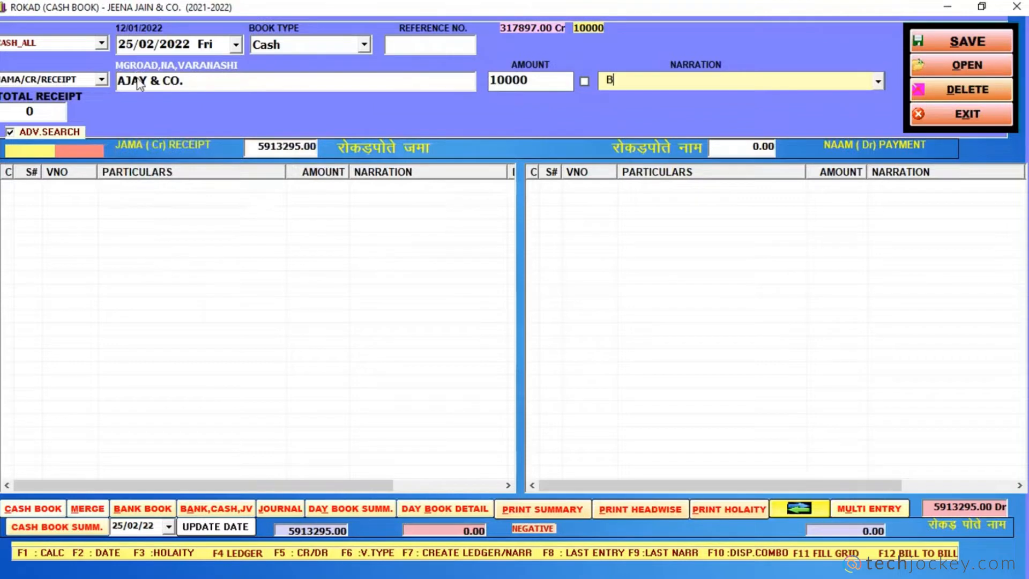
type("Y STAFF")
key("Return")
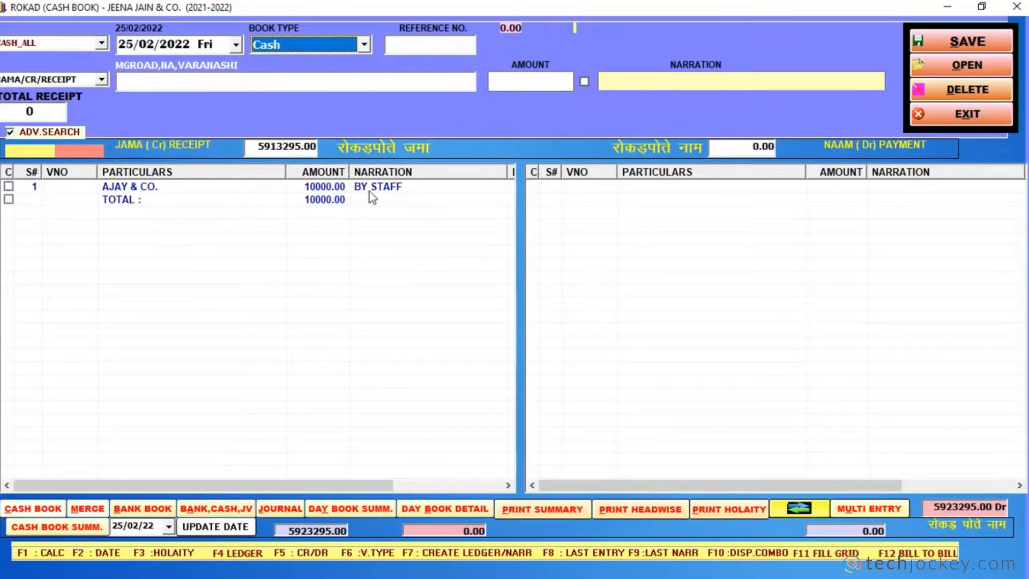
Step: Record a cash receipt of 20000 from BIKI ENTERPRISE without a narration
key("Return")
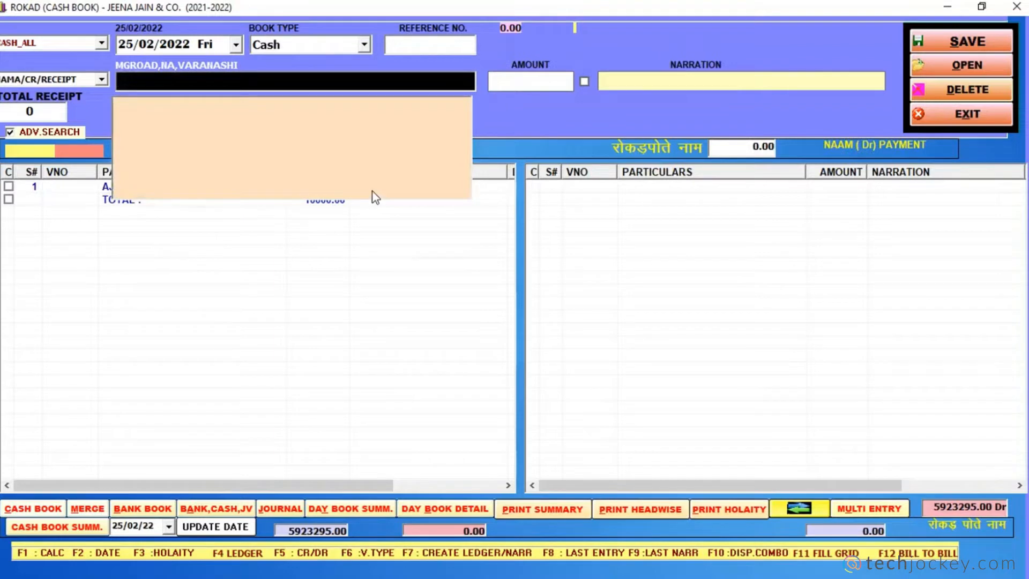
type("BIKI")
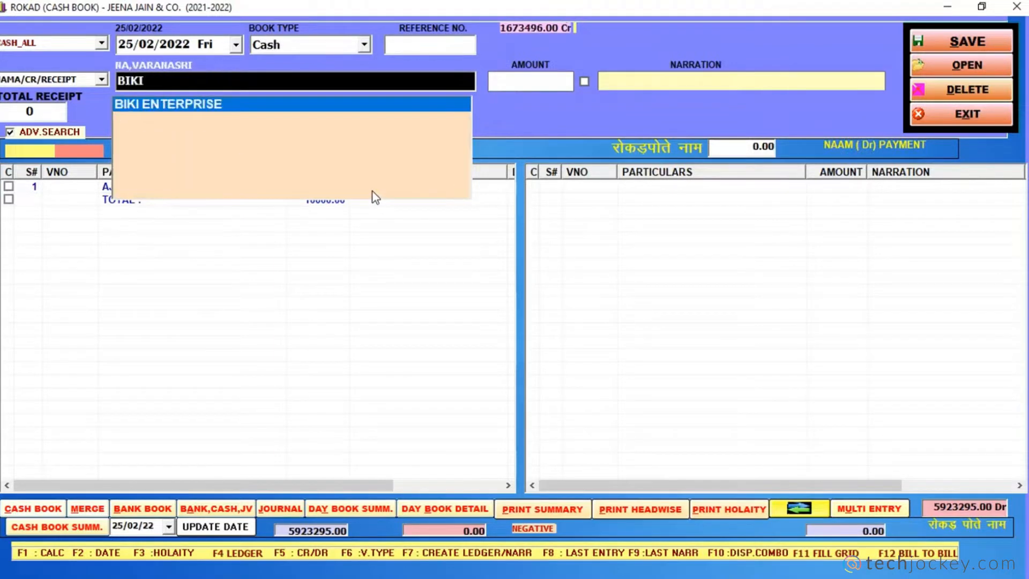
key("Return")
type("20000")
key("Return")
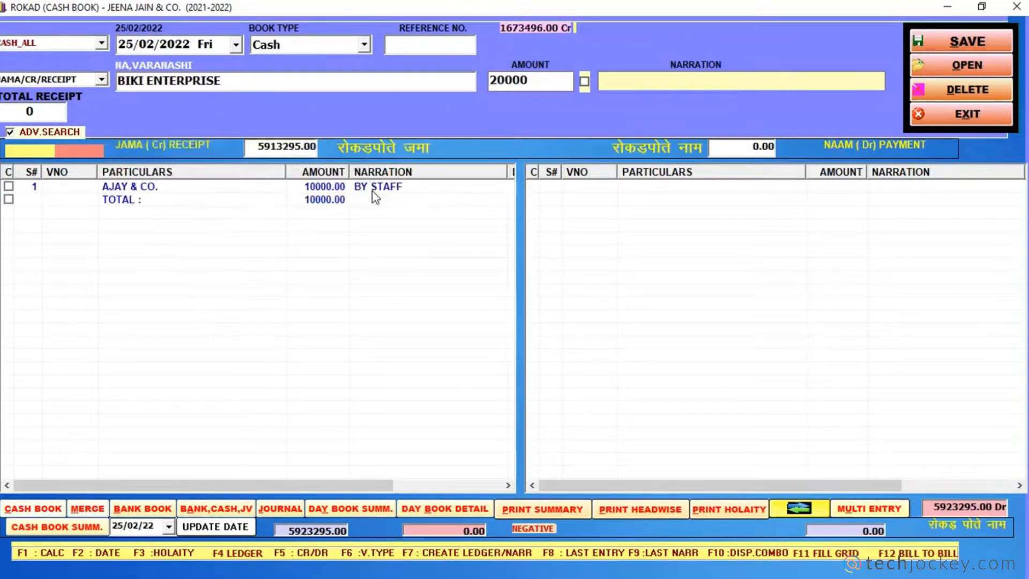
key("Return")
key("Return")
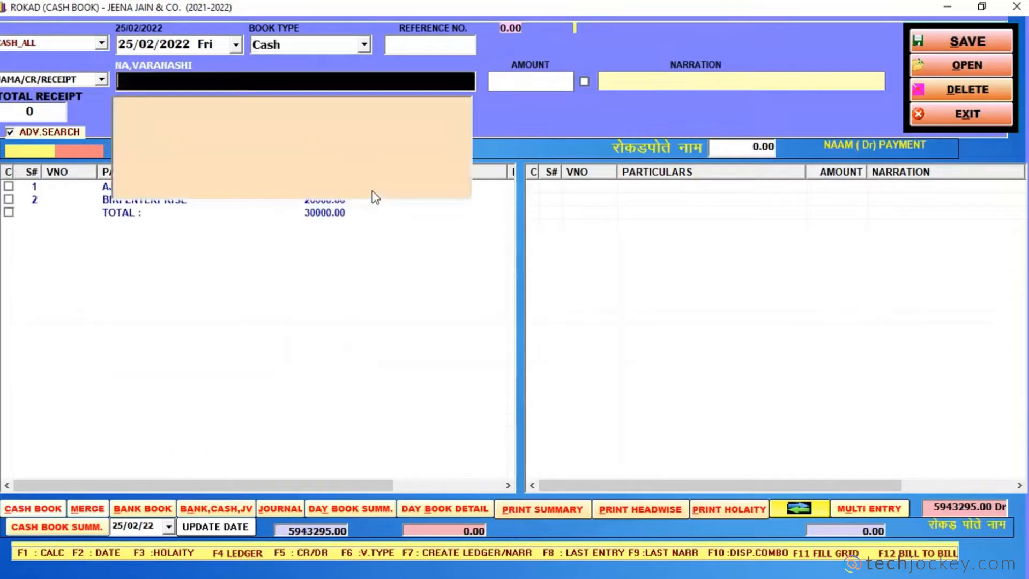
Step: Record a cash receipt of 30000 from BIKASH PAN SHOP without a narration
type("BIK")
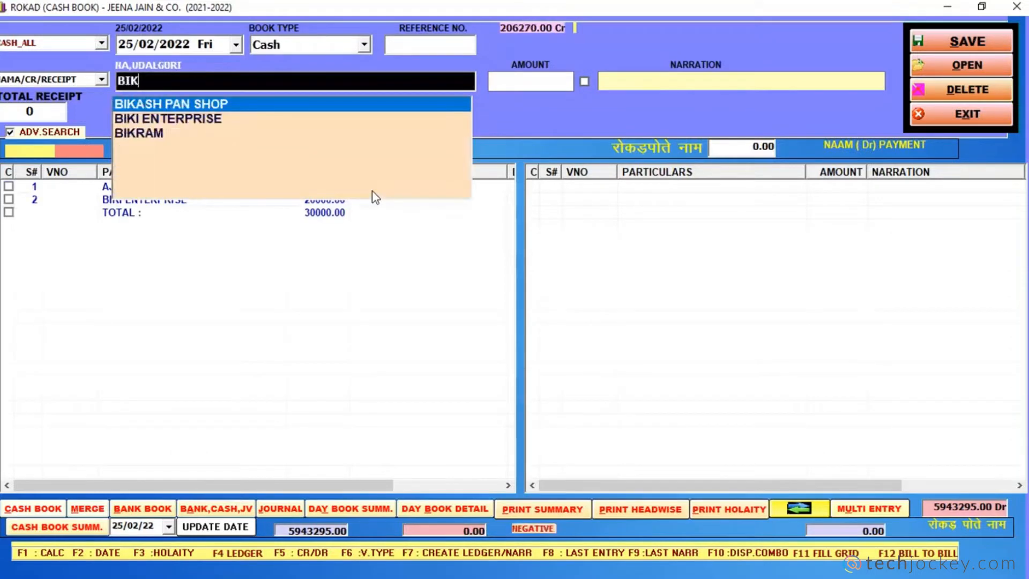
key("Return")
type("30000")
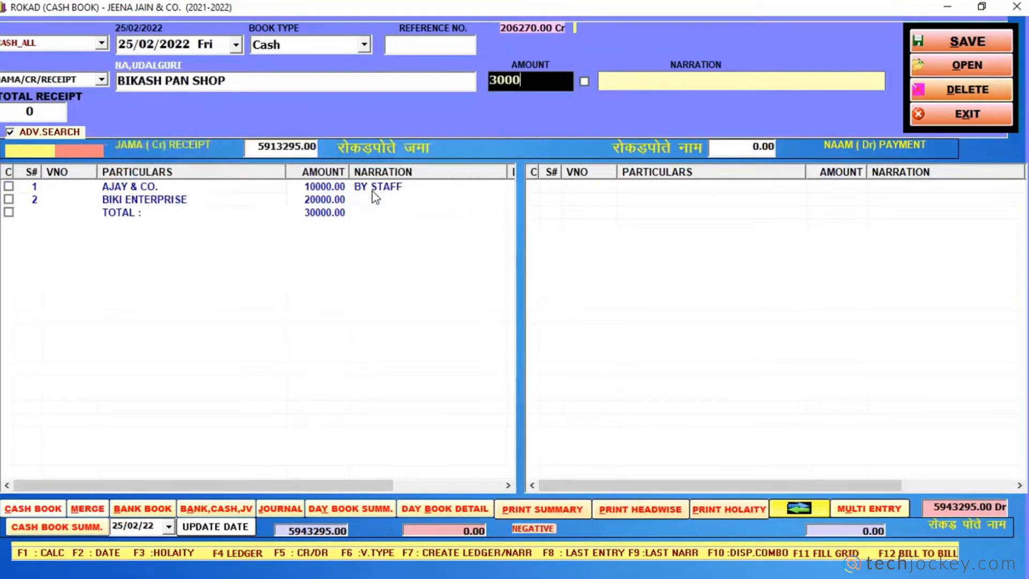
key("Return")
key("Return")
key("Return")
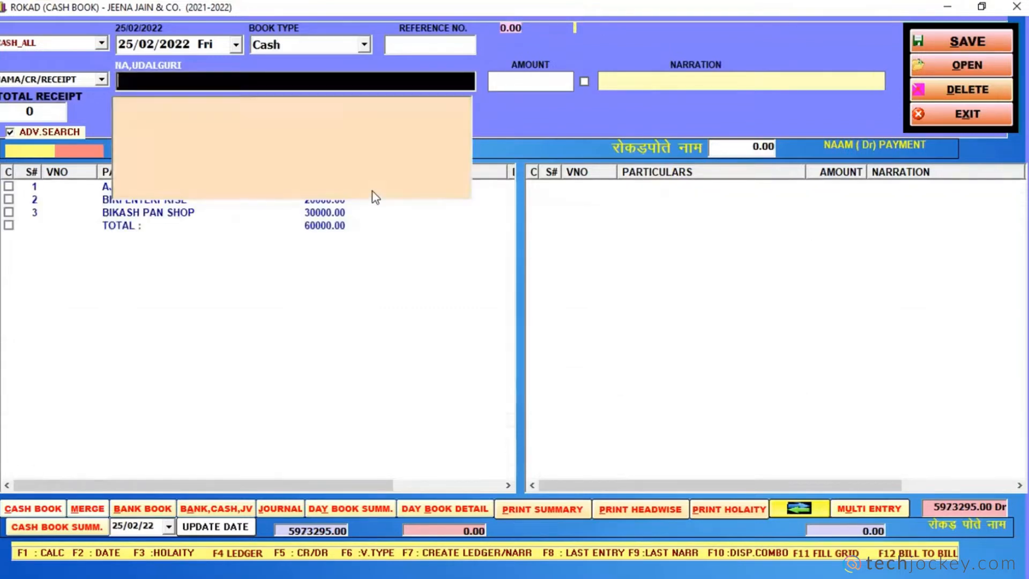
Step: Record a cash receipt of 40000 from SBI BANK with the narration CASH WITHDRAWN
type("SBI")
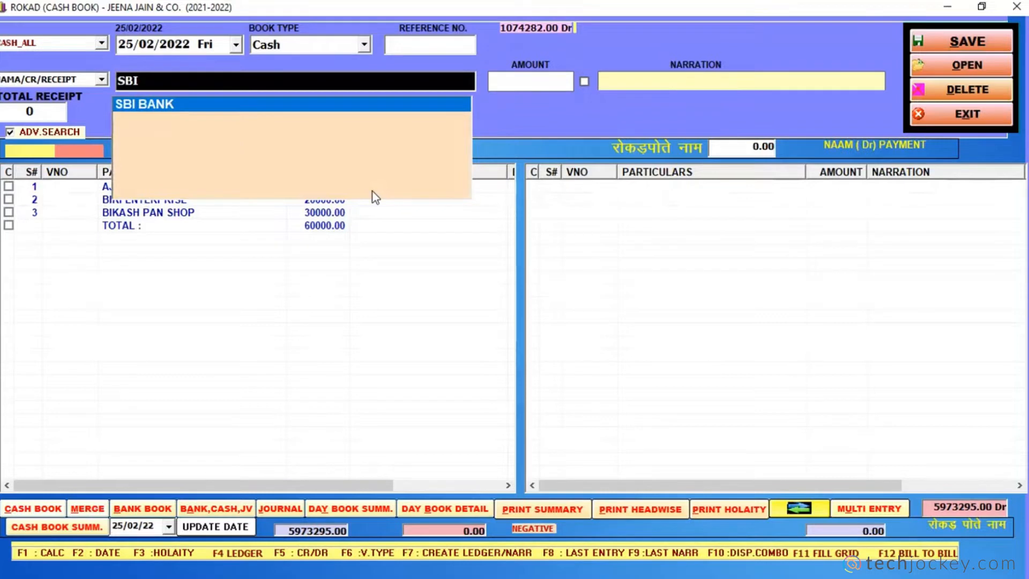
key("Return")
type("40000")
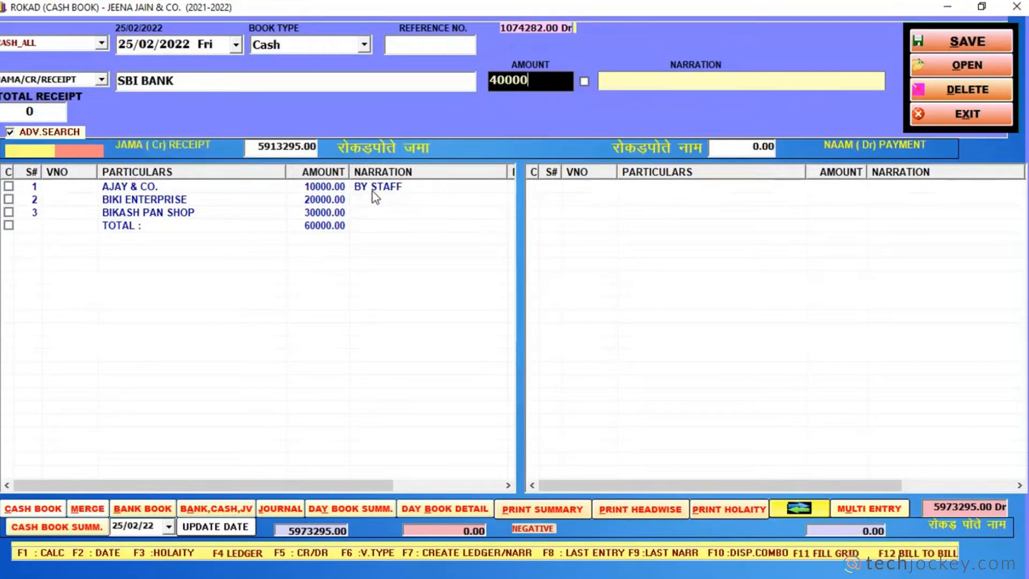
key("Return")
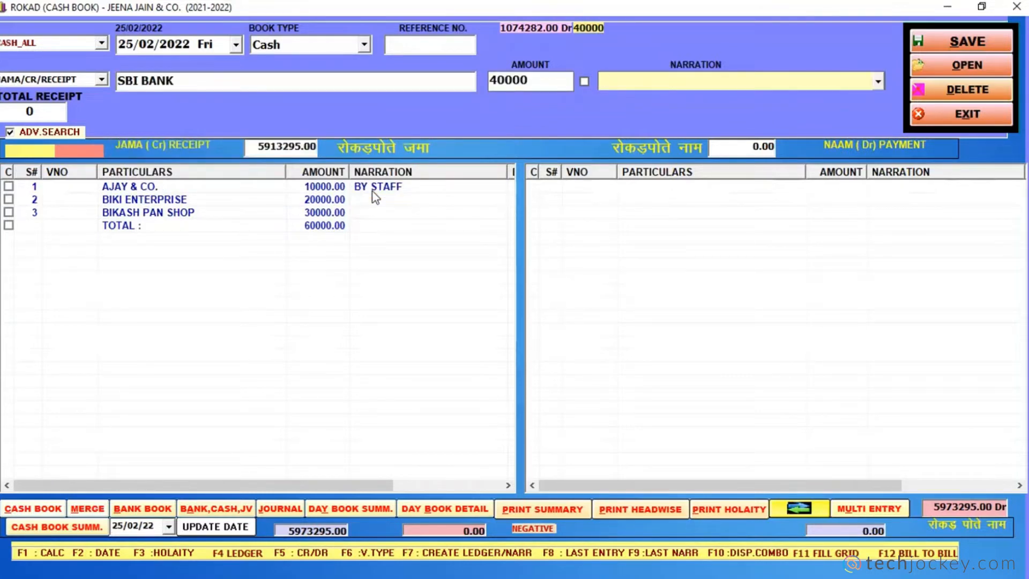
type("CASH WITHDRA")
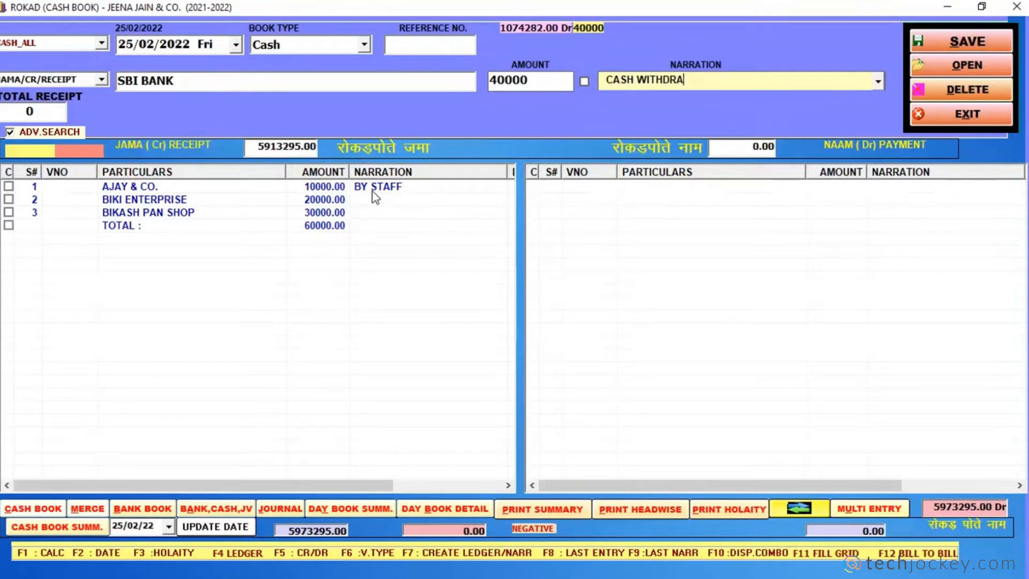
type("WN")
key("Return")
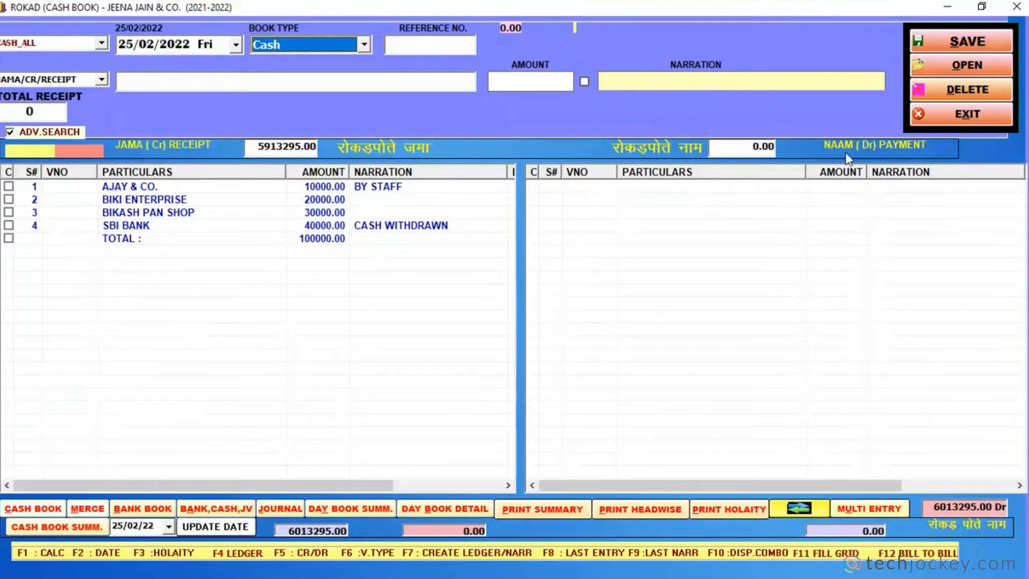
Step: Switch the entry type to NAAM/DR/PAYMENT and record a 500 payment for OFFICE EXPENSES with the narration CHAI PANI
left_click(100, 81)
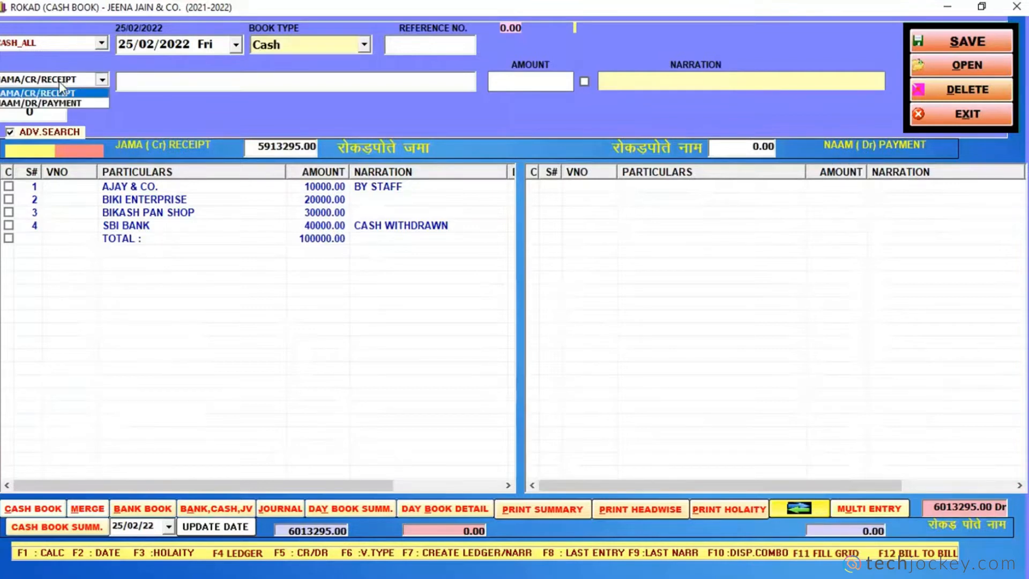
key("Down")
key("Return")
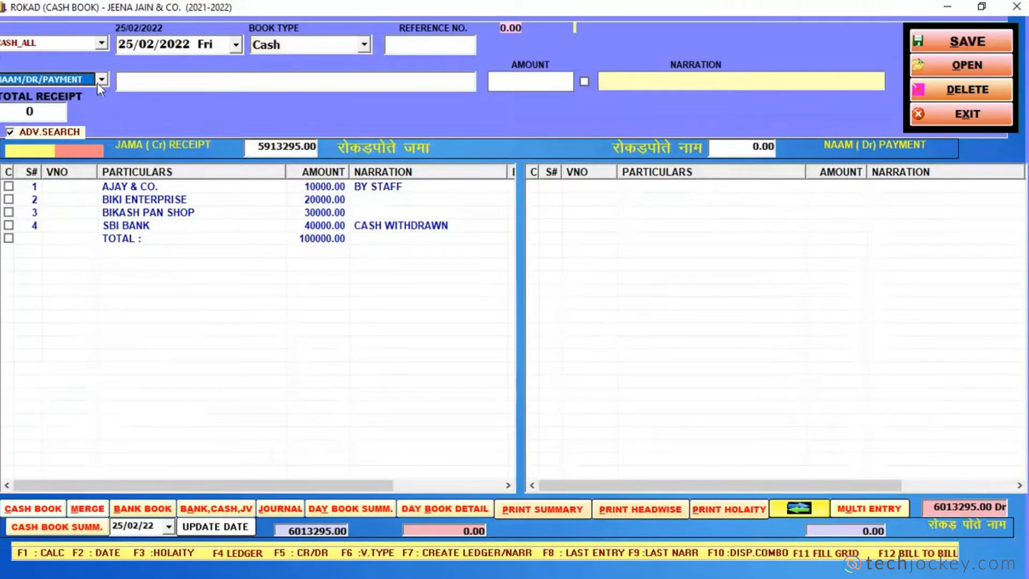
left_click(148, 81)
type("OFFI")
key("Down")
key("Return")
type("500")
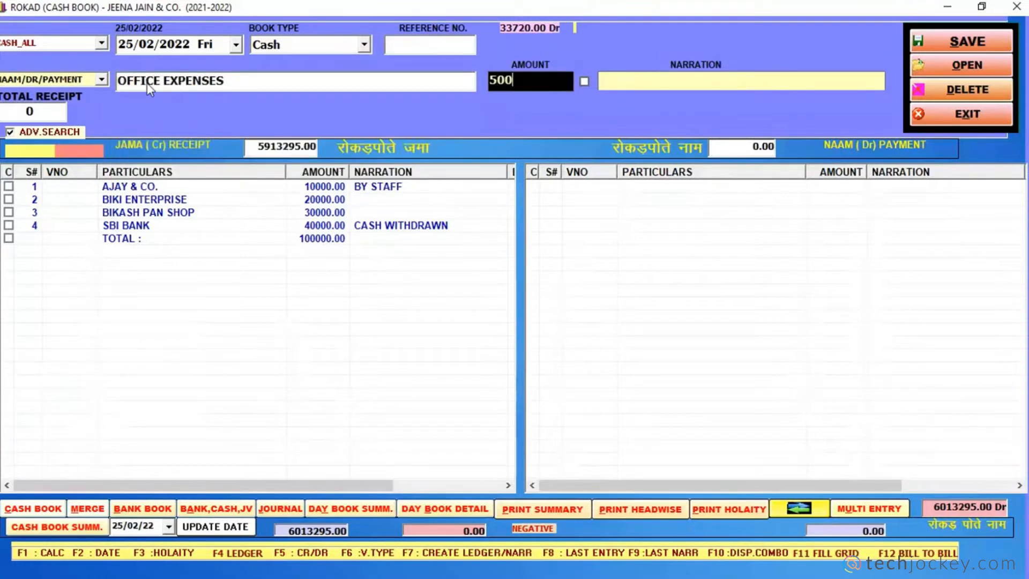
key("Return")
key("Return")
type("CHAI PANI")
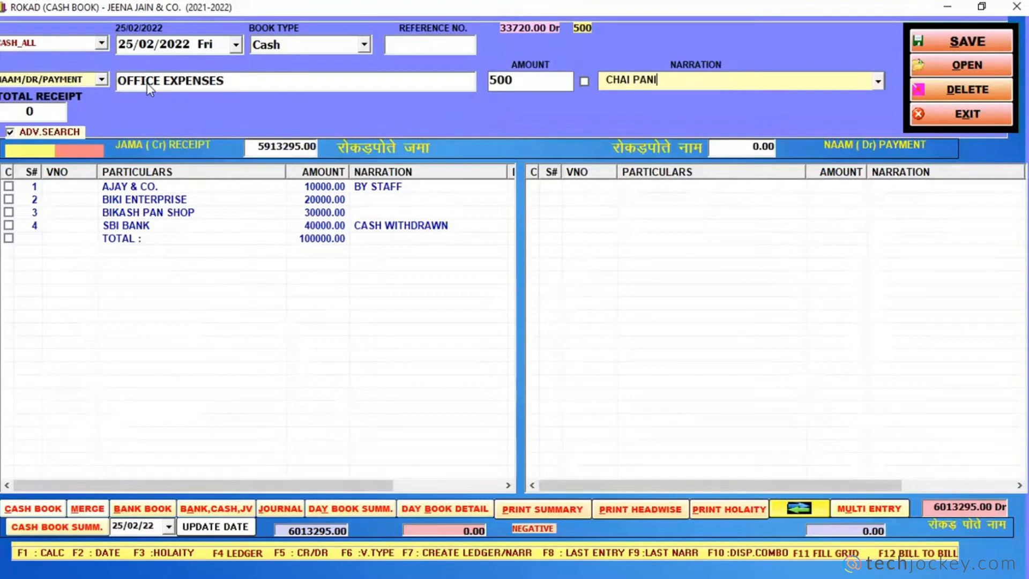
key("Return")
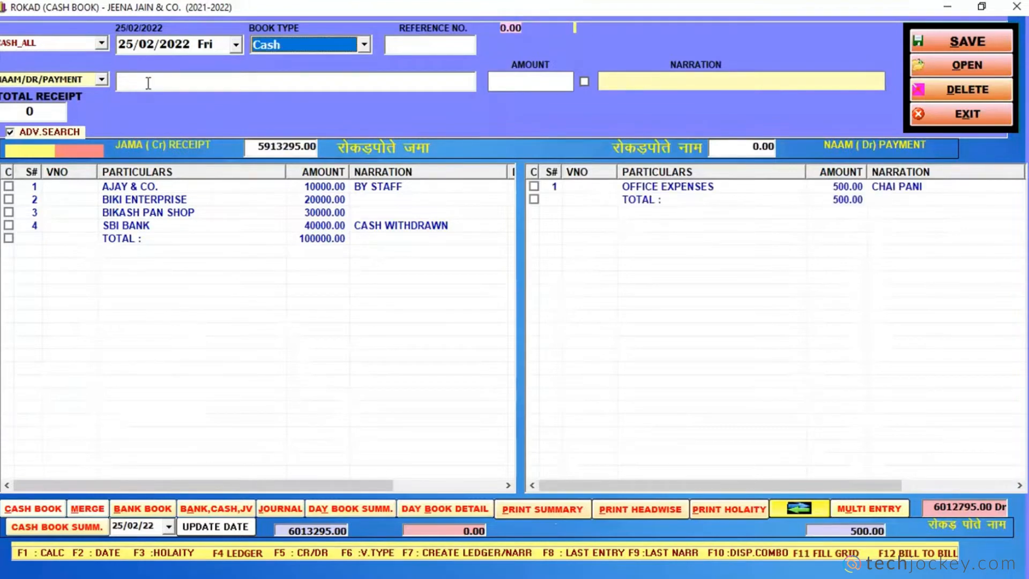
Step: Record a cash payment of 12000 to RAM & CO without a narration
key("Return")
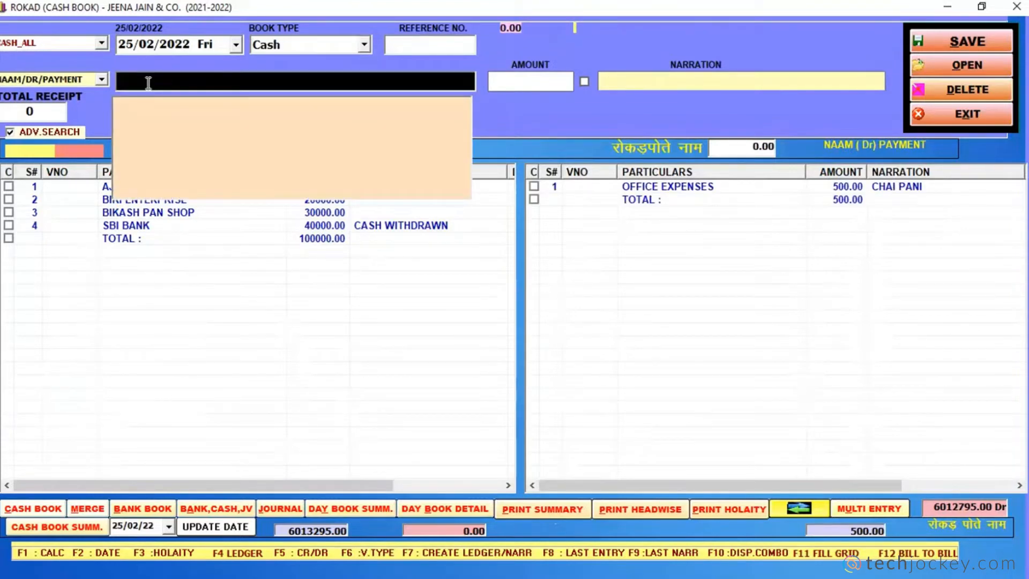
type("RAM")
key("Down")
key("Down")
key("Return")
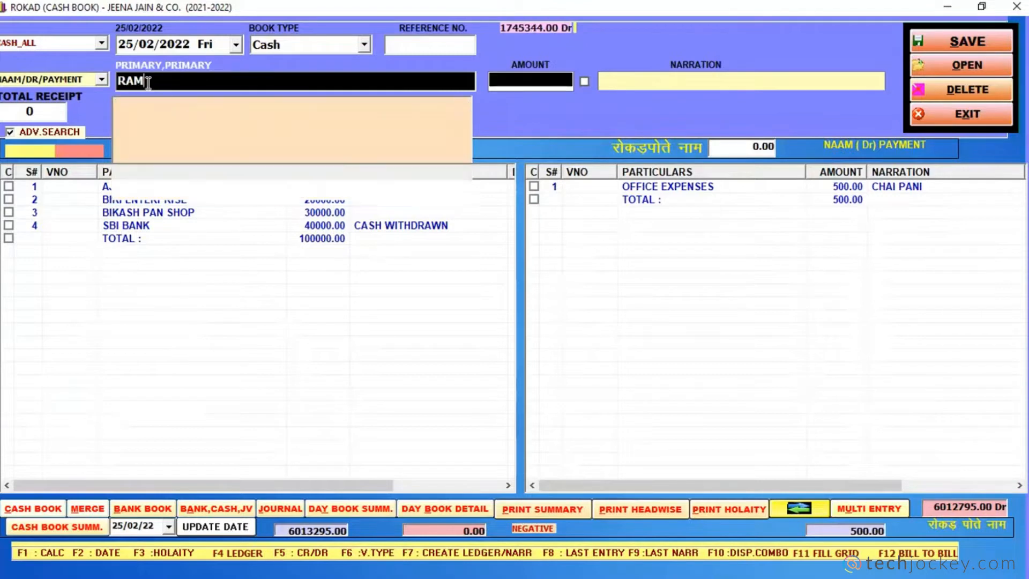
type("120")
key("Return")
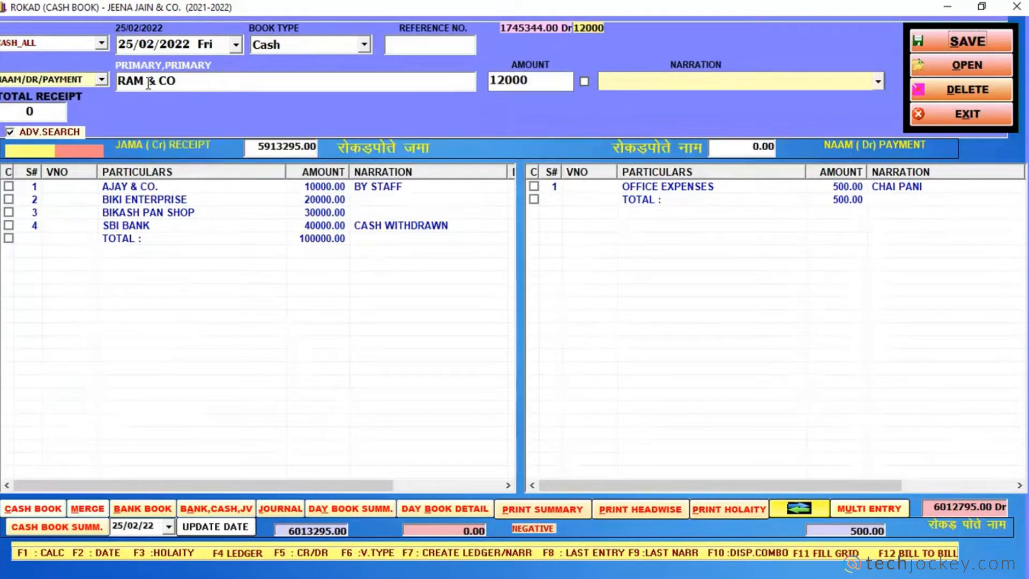
key("Return")
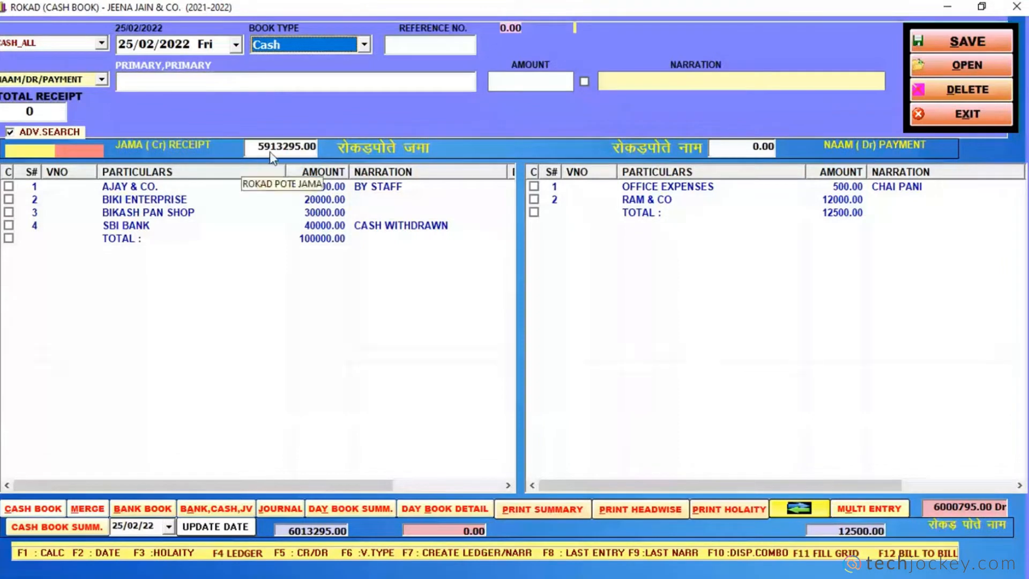
Step: Reopen the BIKI ENTERPRISE receipt, set its amount to 2000 and update the entry
left_click(326, 196)
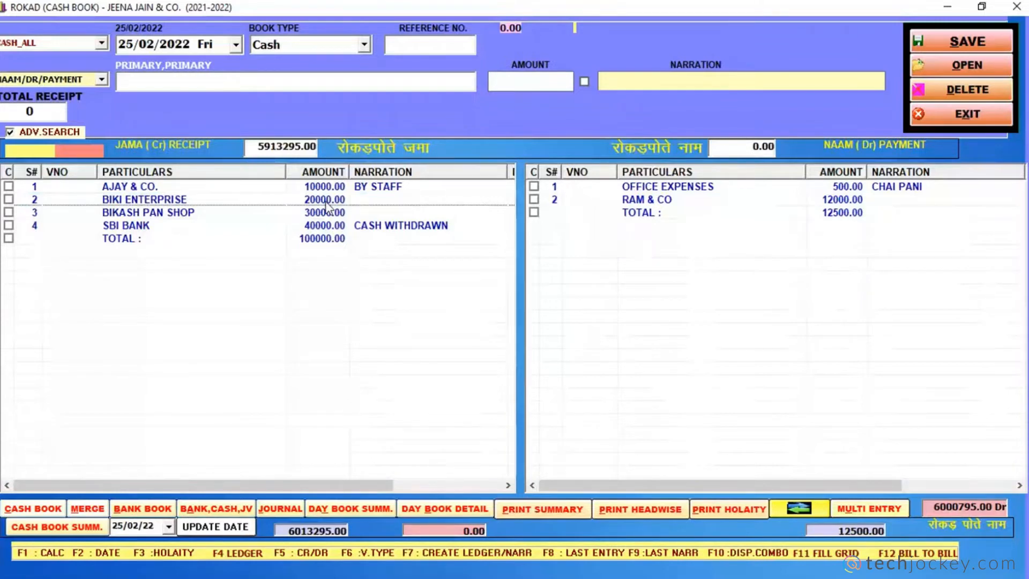
double_click(325, 201)
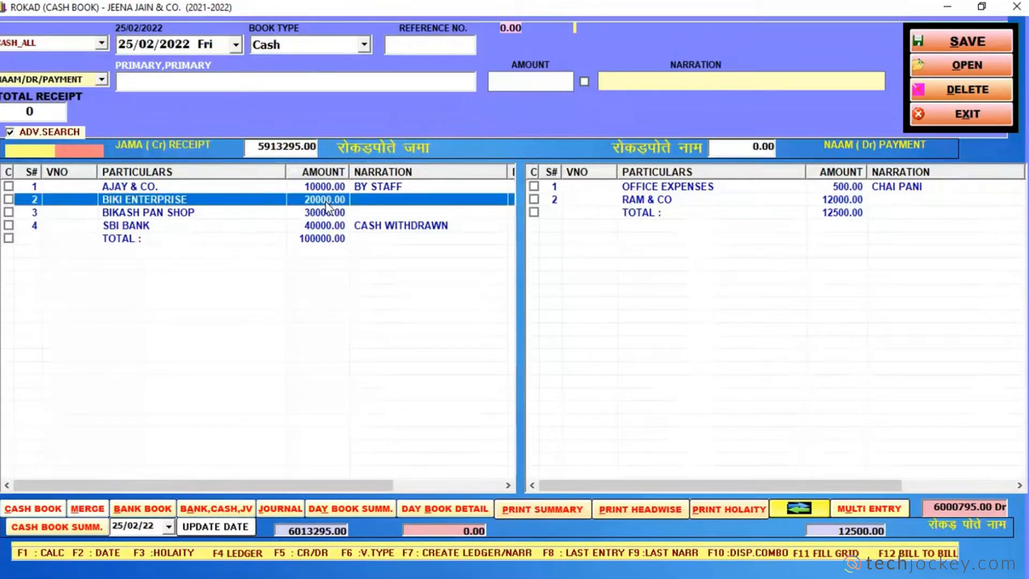
left_click(533, 80)
type("2000")
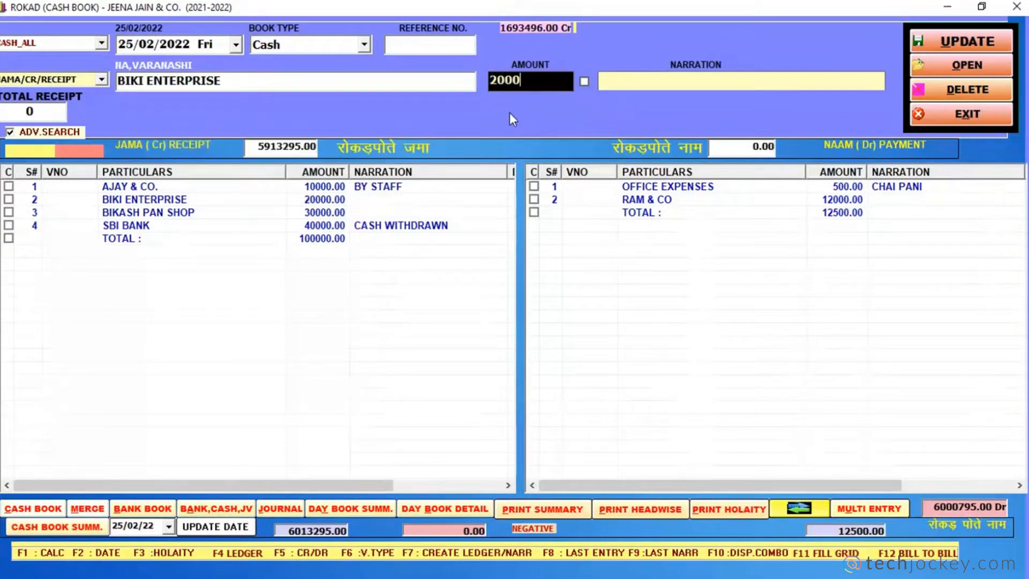
key("Return")
key("Return")
key("Return")
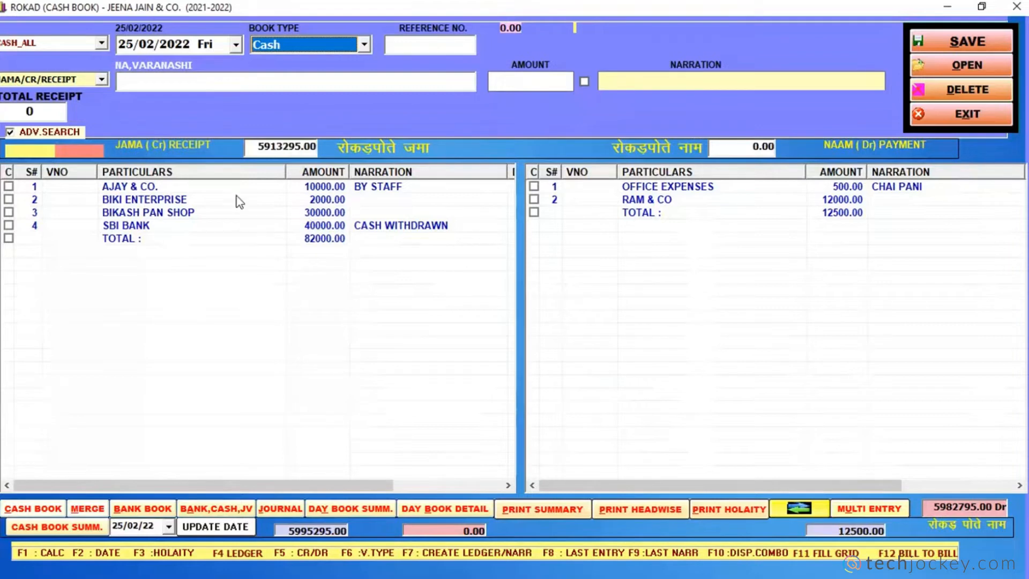
Step: Preview the head-wise cash book printout for the day's entries, and close the preview
left_click(303, 218)
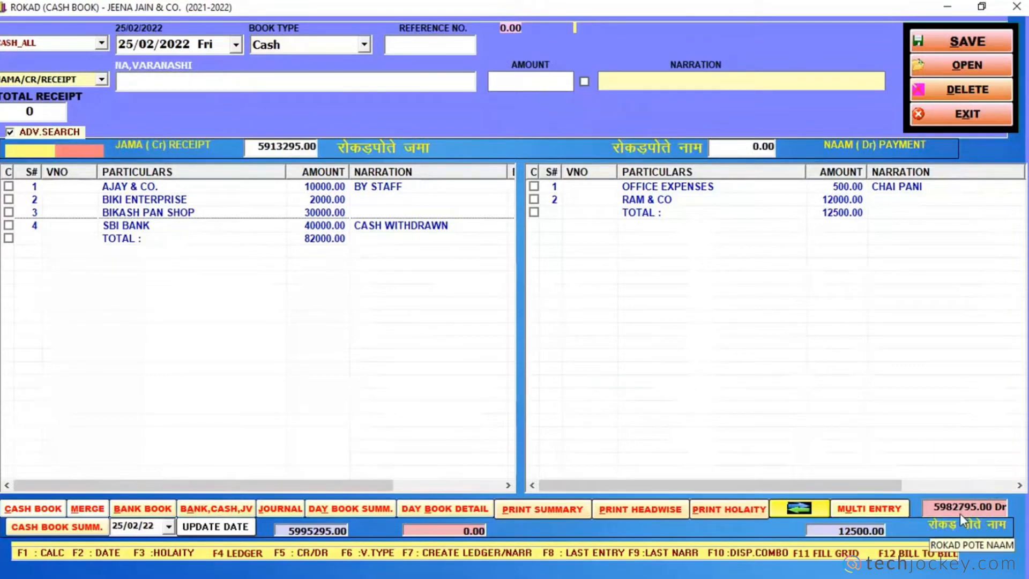
left_click(645, 506)
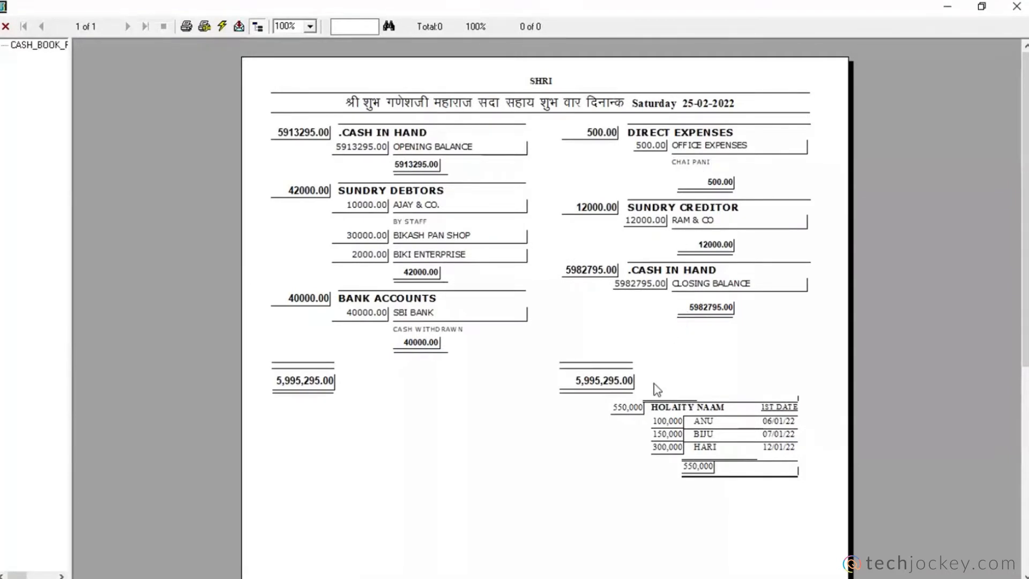
left_click(1016, 7)
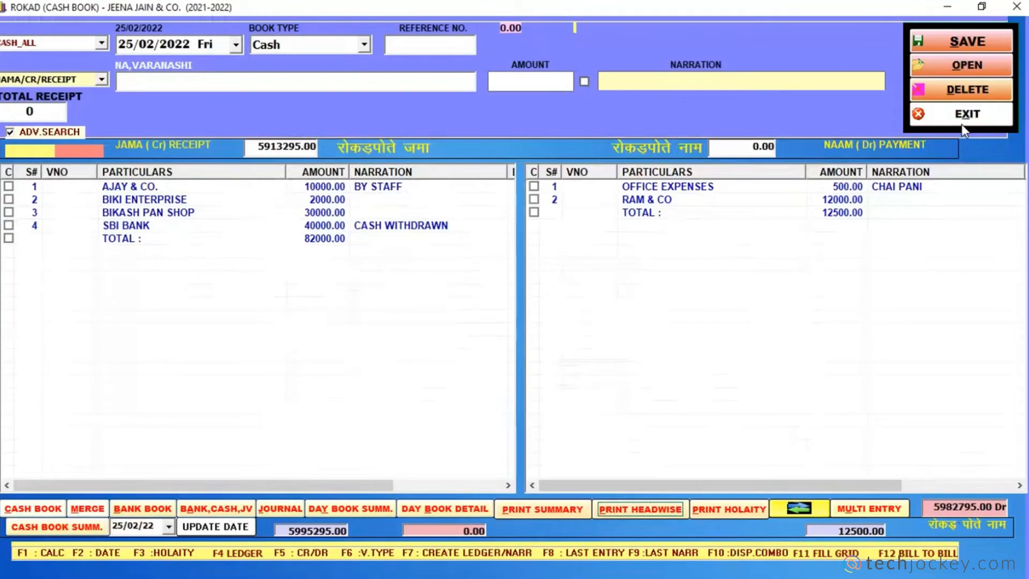
Step: Close and reopen the cash book, browse the entries of the days around 25/02/2022 by changing the date, and close it
left_click(961, 124)
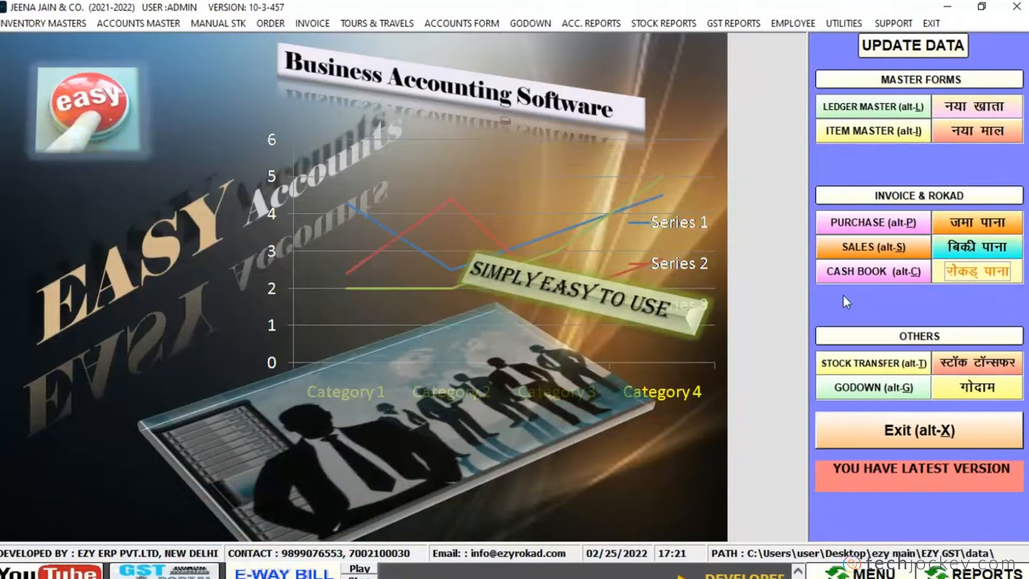
key("alt+c")
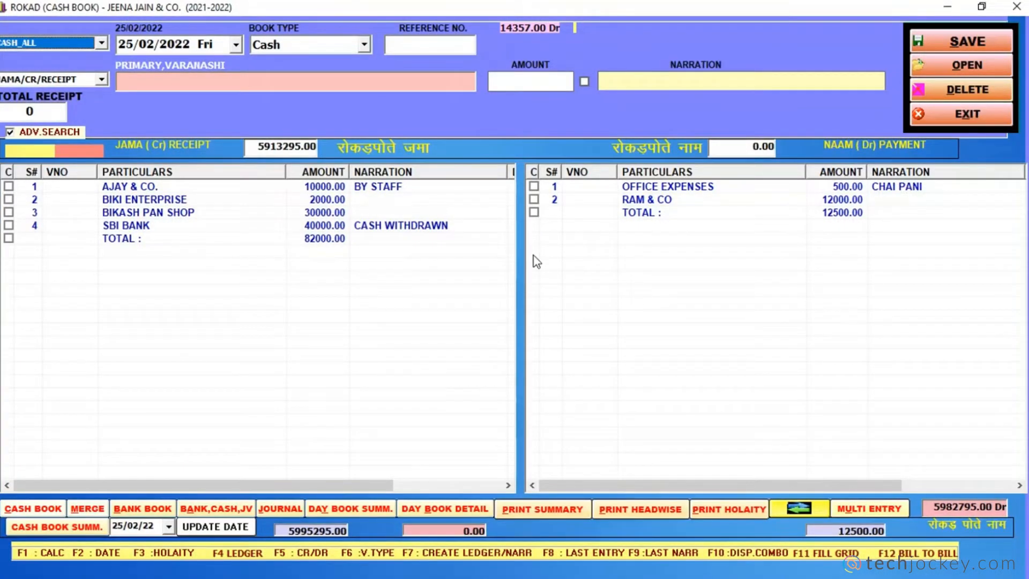
left_click(126, 45)
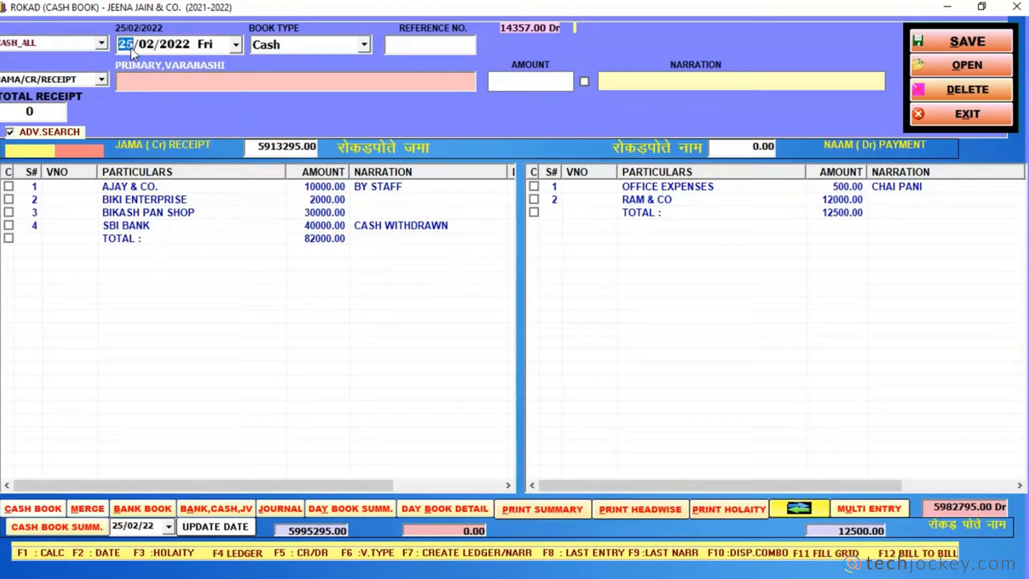
key("Down")
key("Down")
key("Down")
key("Up")
key("Up")
key("Up")
key("Down")
key("Down")
key("Up")
key("Up")
left_click(946, 115)
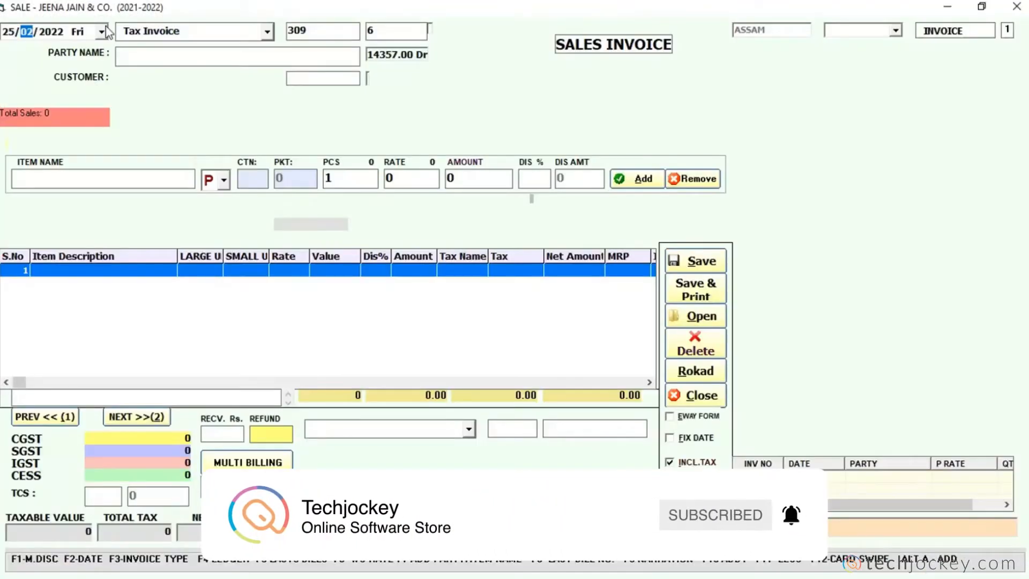
Step: Start a Tax Invoice sales bill dated 25/02/2022 with .CASH A / C as the party
key("Return")
key("Return")
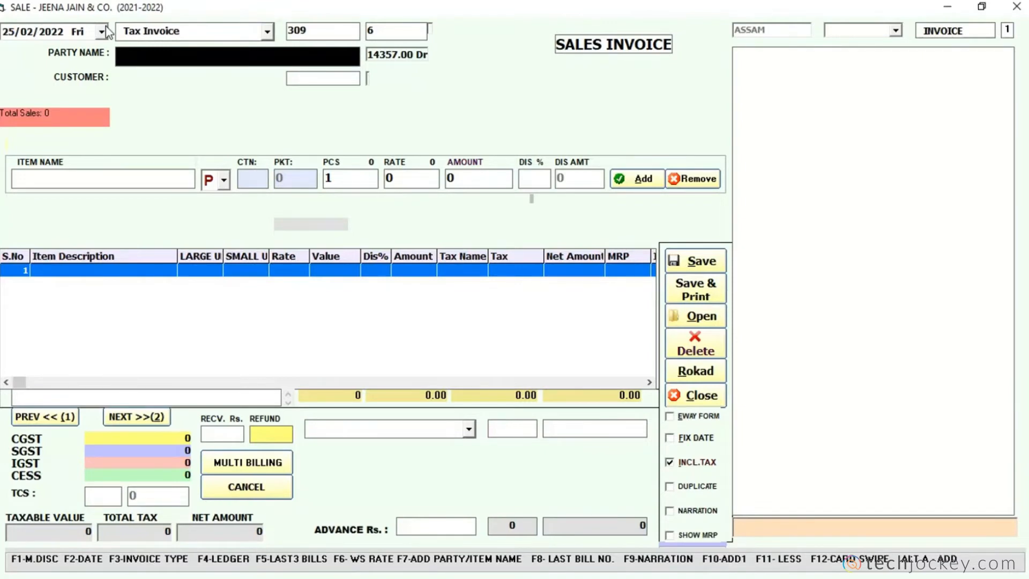
type("CAS")
key("Return")
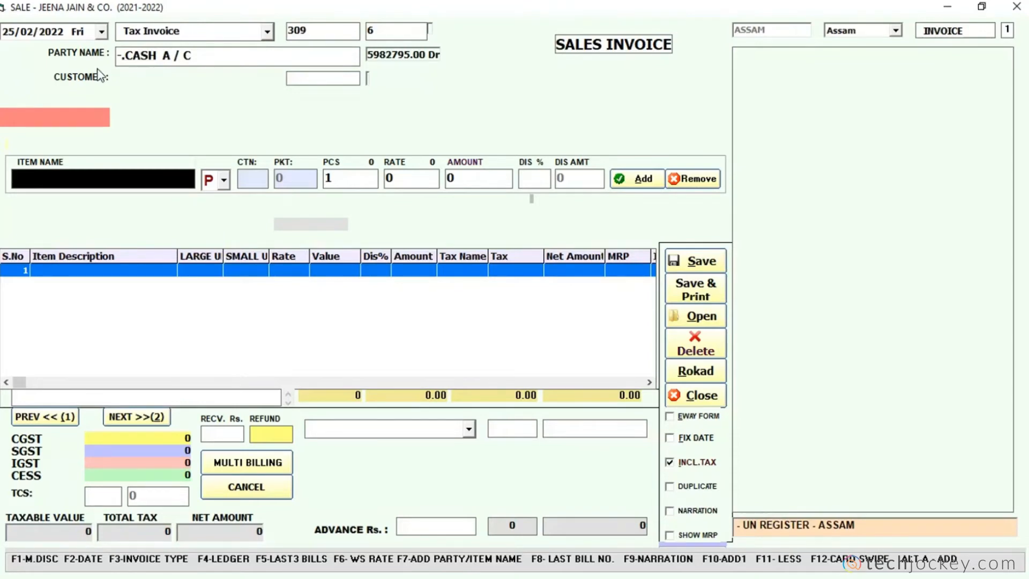
Step: Add 100 bags of LAFARGE CEMENT at a rate of 350 to the sales invoice
type("LAF")
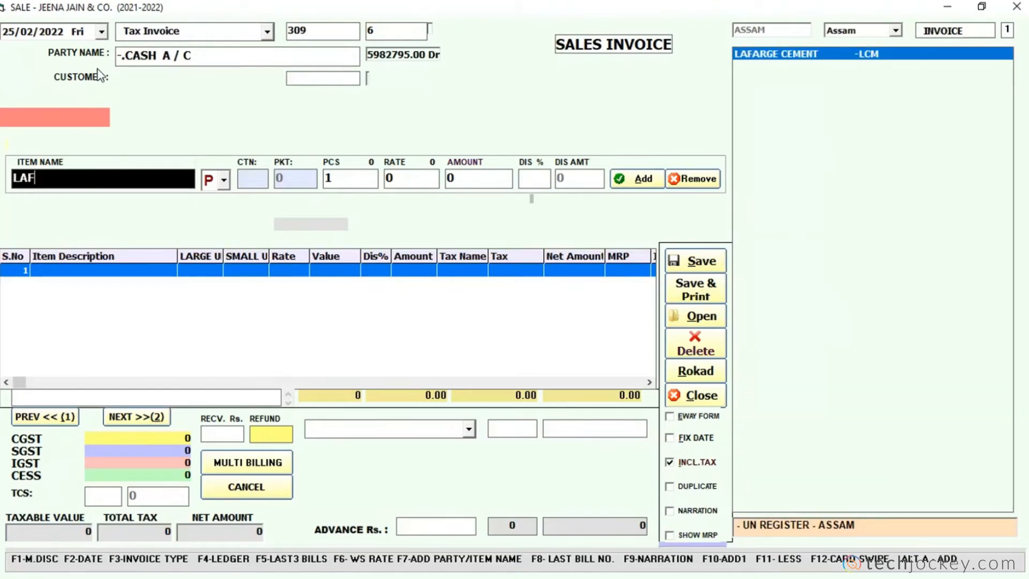
key("Return")
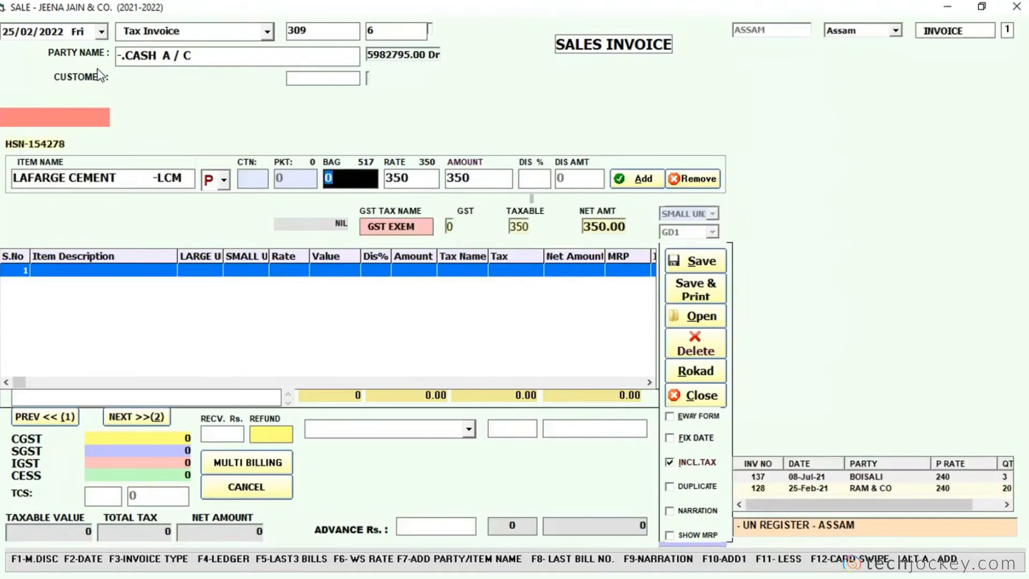
type("100")
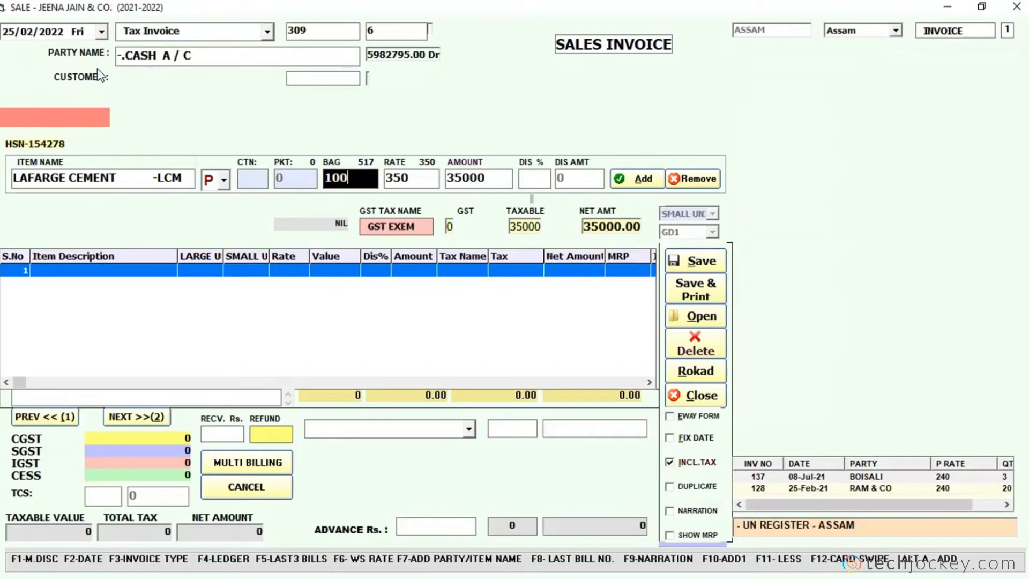
key("Return")
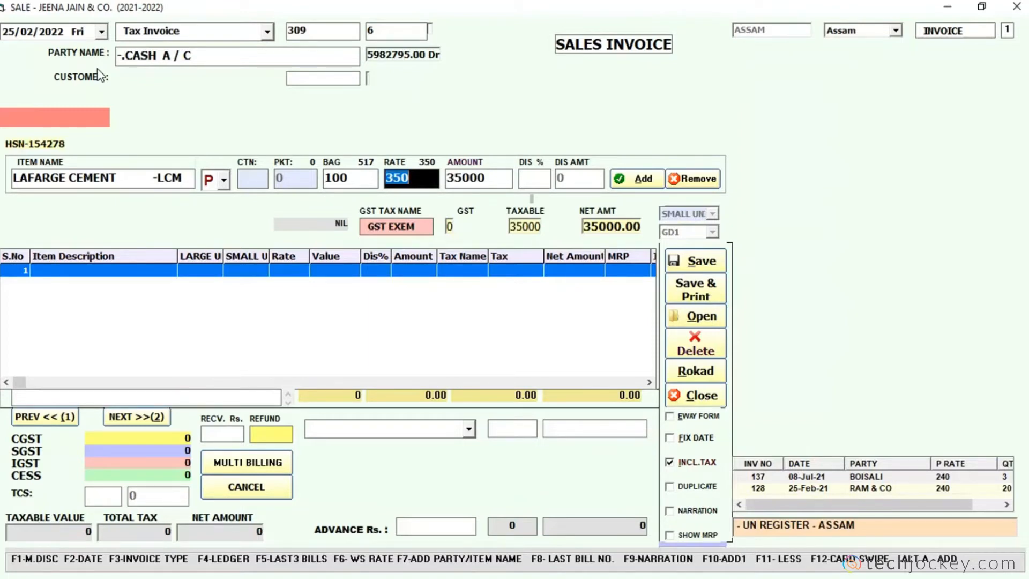
key("Return")
key("Return")
key("Return")
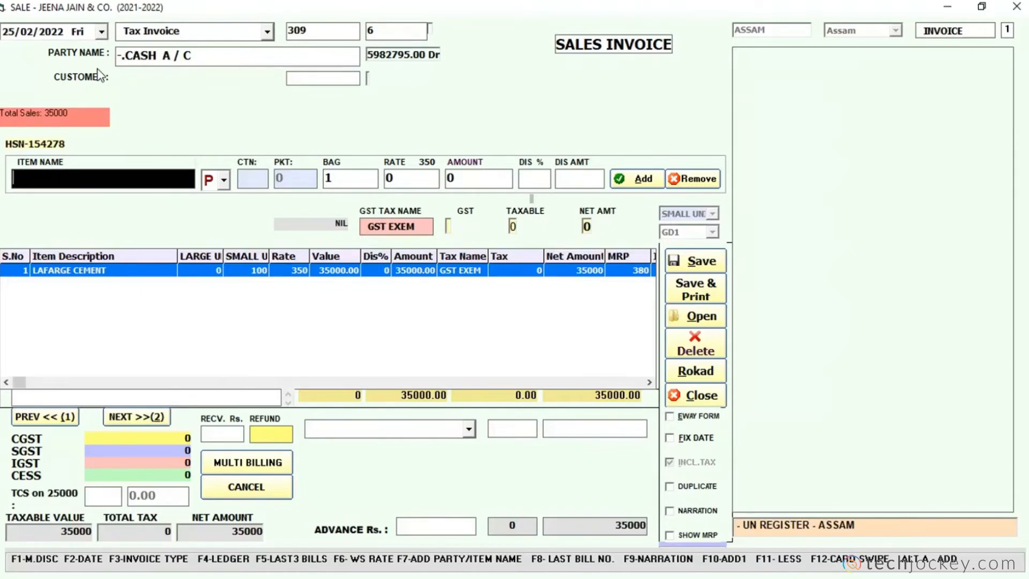
Step: Add 2 bags of MASOOR DAL 50 KG to the invoice, with a net weight of 98.5 kg and a rate of 2000
type("MAS")
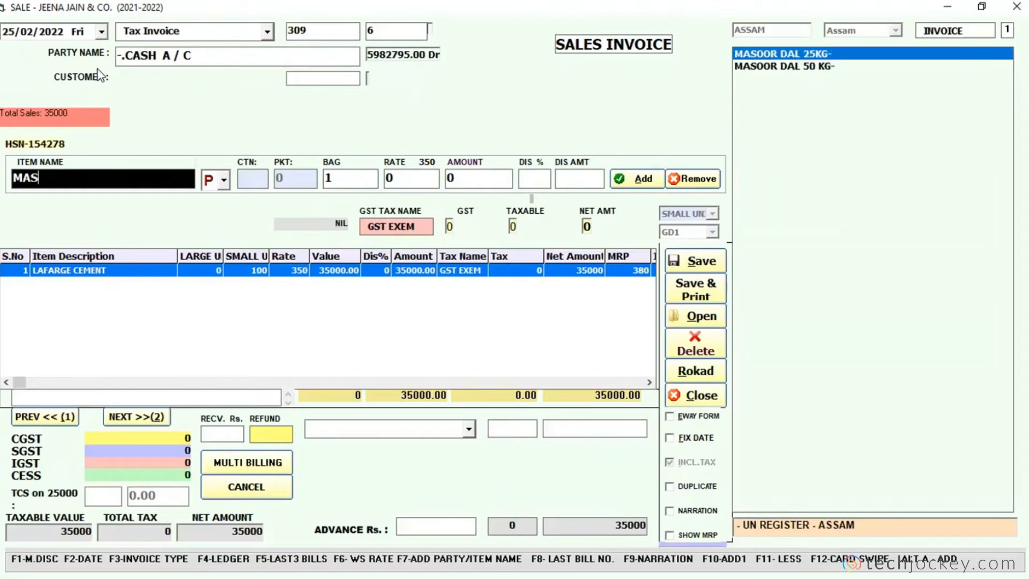
key("Down")
key("Return")
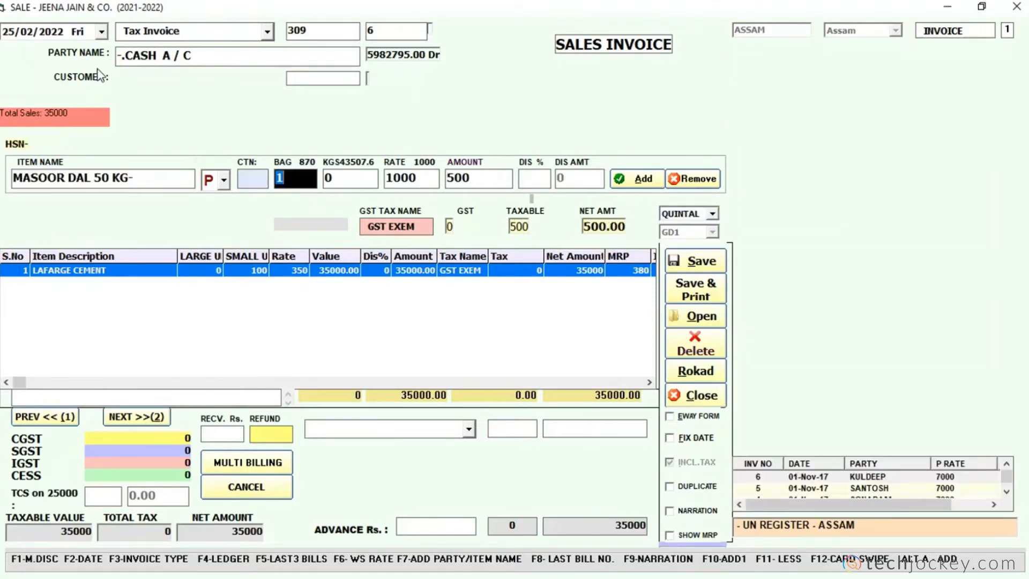
type("2")
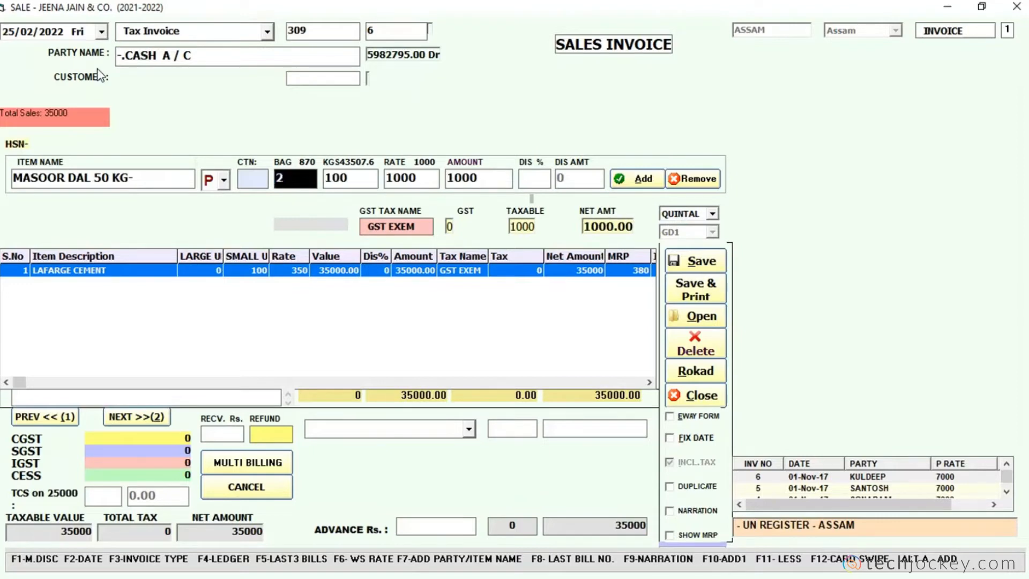
key("Return")
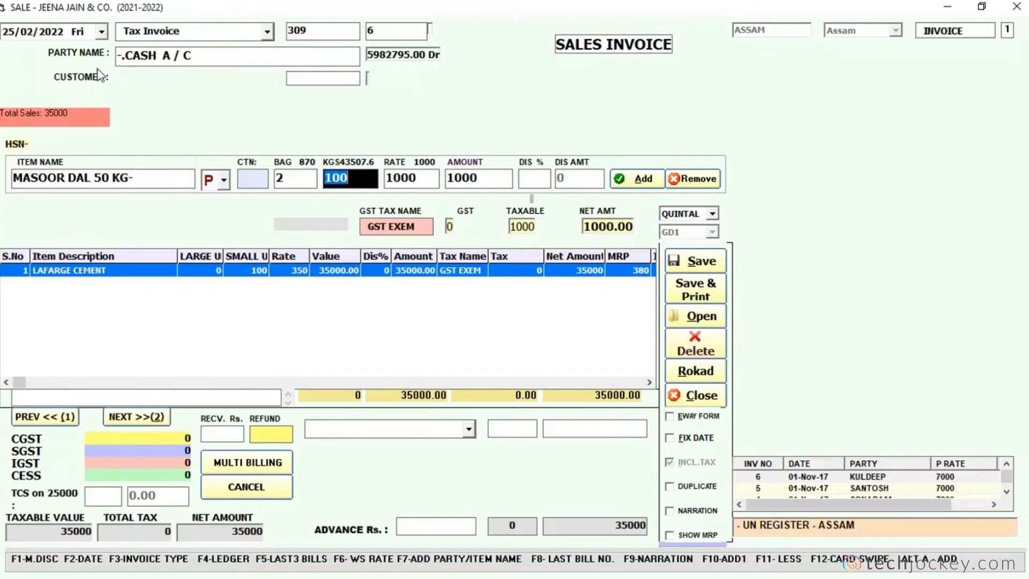
type("98.5")
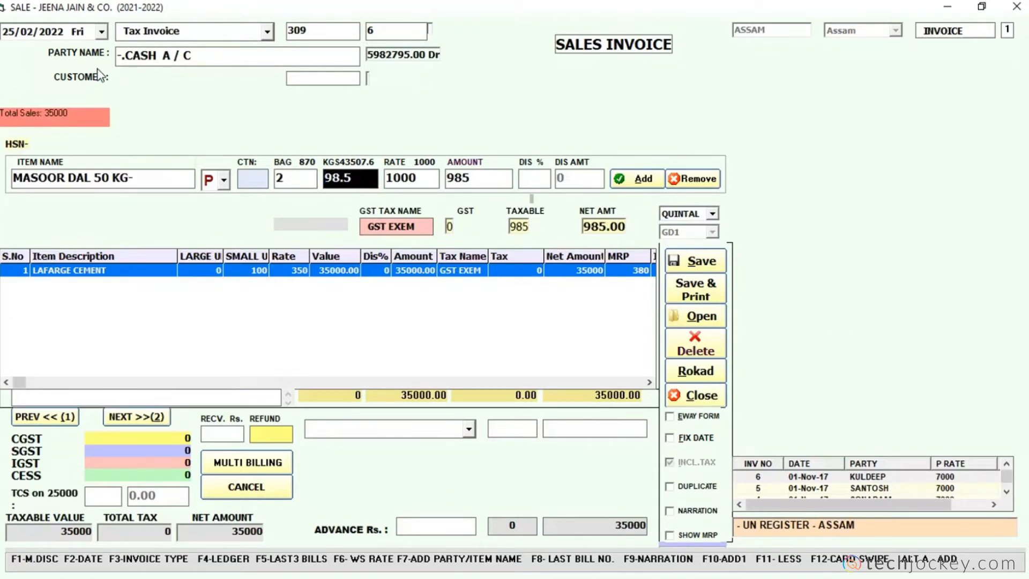
key("Return")
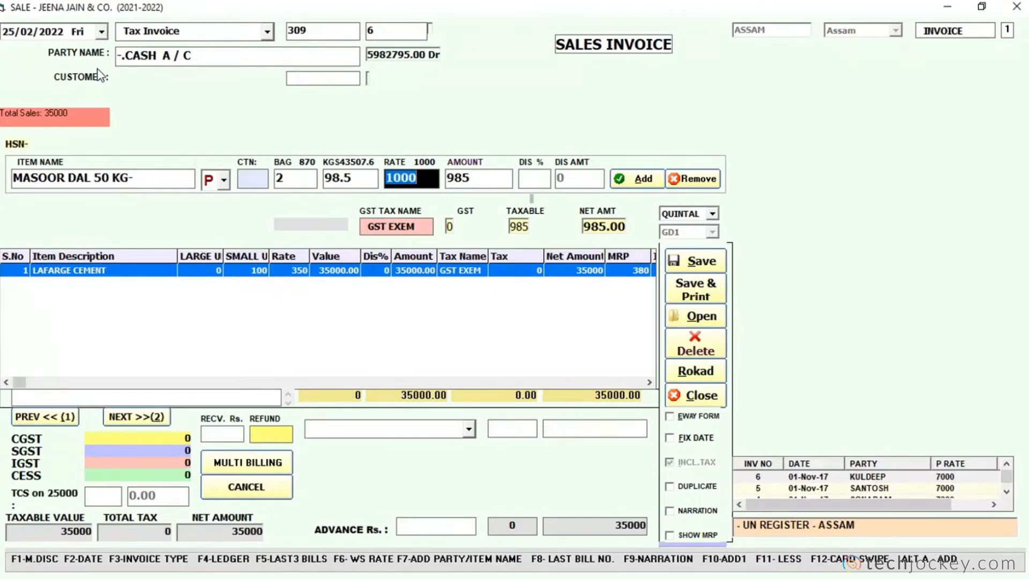
type("20")
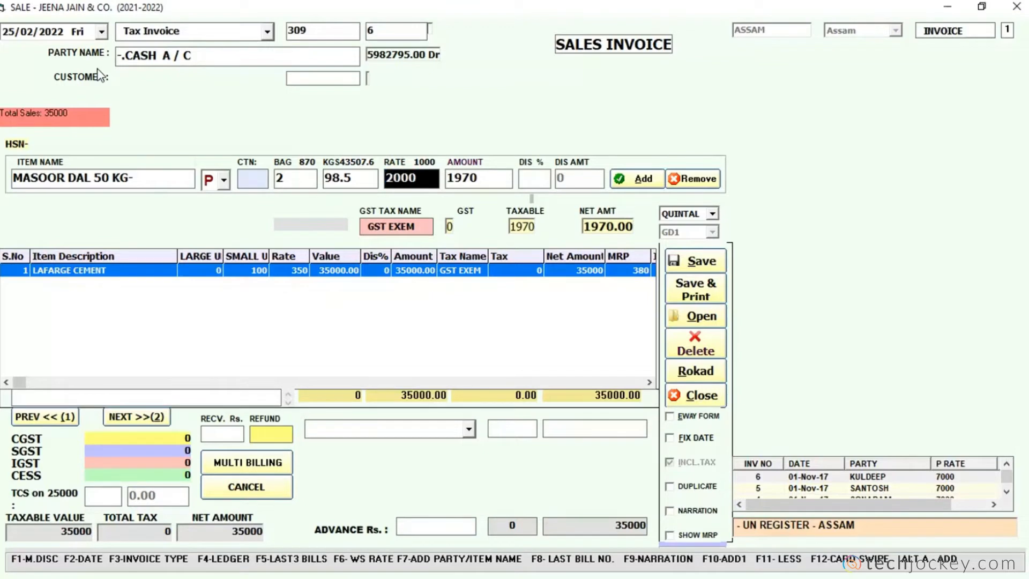
key("Return")
key("Return")
key("Return")
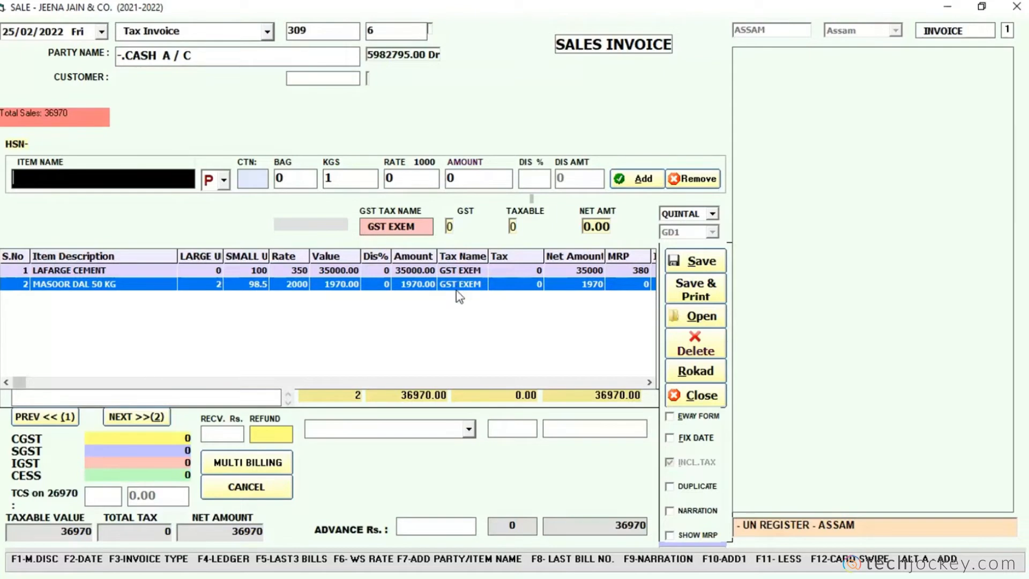
Step: Find DALMIA CEMENT by its code DCM and add 10 bags at a rate of 500 to the invoice
type("D")
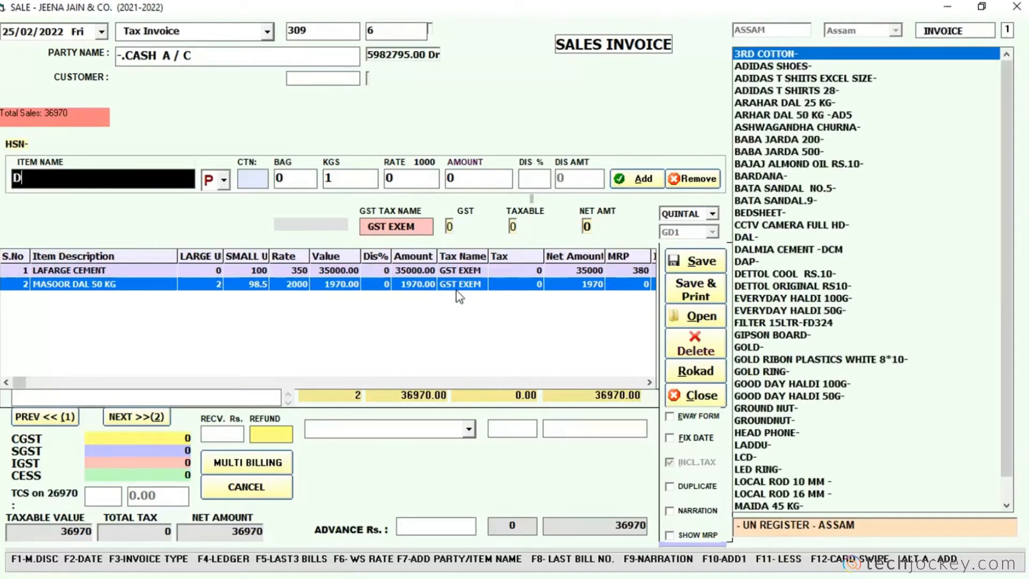
type("CM")
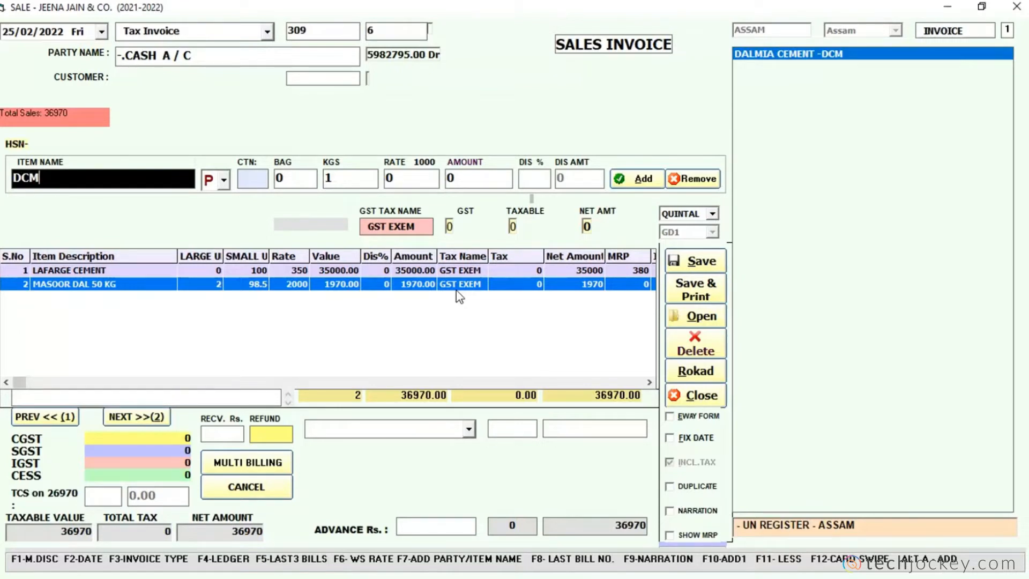
key("Return")
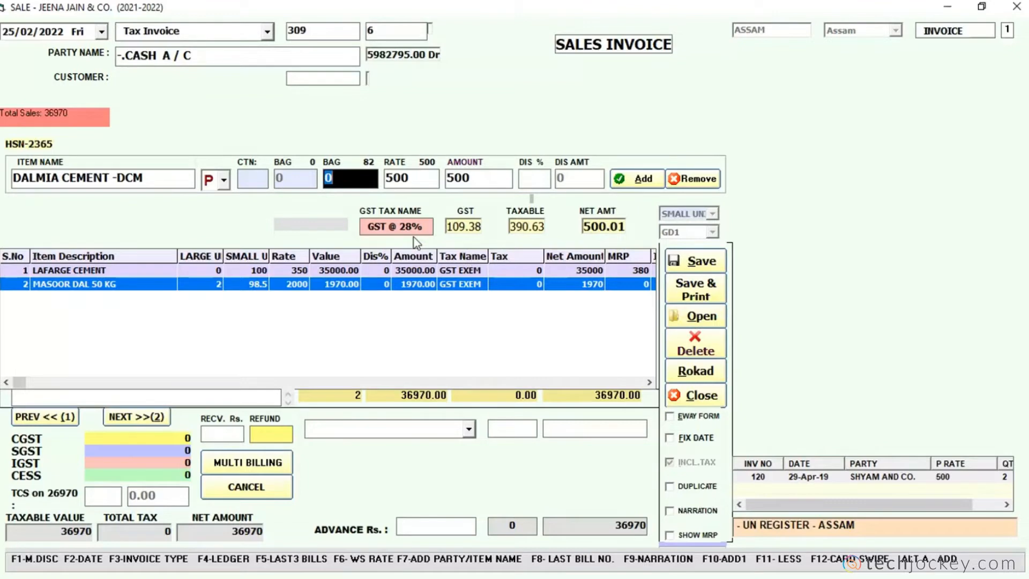
type("10")
key("Return")
key("Return")
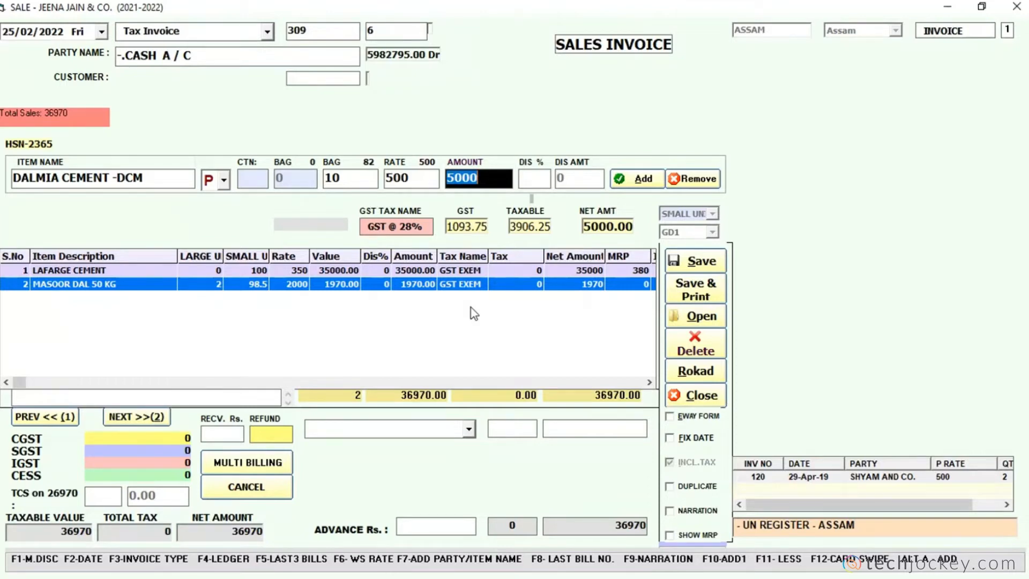
key("Return")
key("Return")
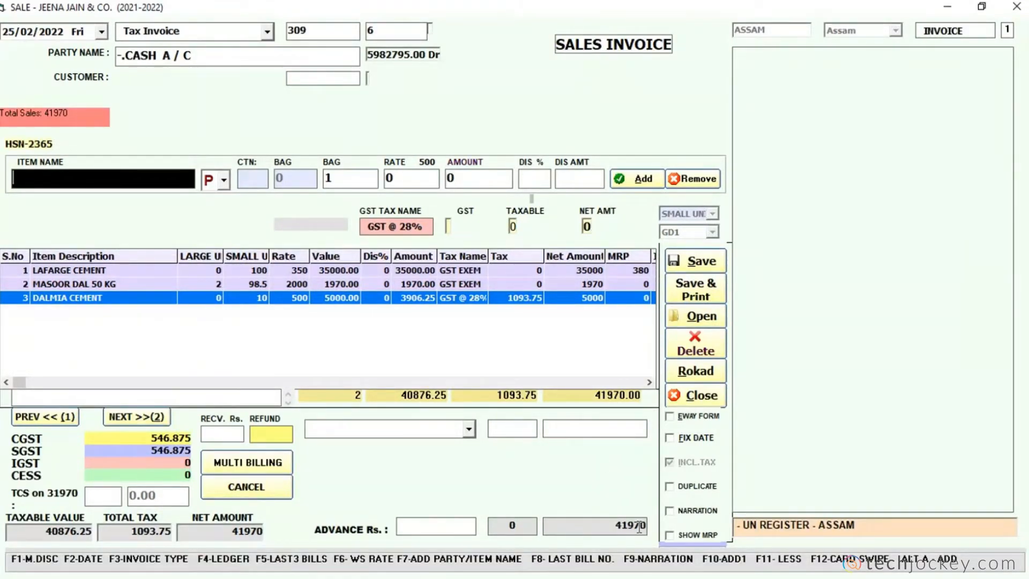
Step: Choose THELA BHADA as the additional charge ledger without an amount, and save the cash invoice
left_click(387, 431)
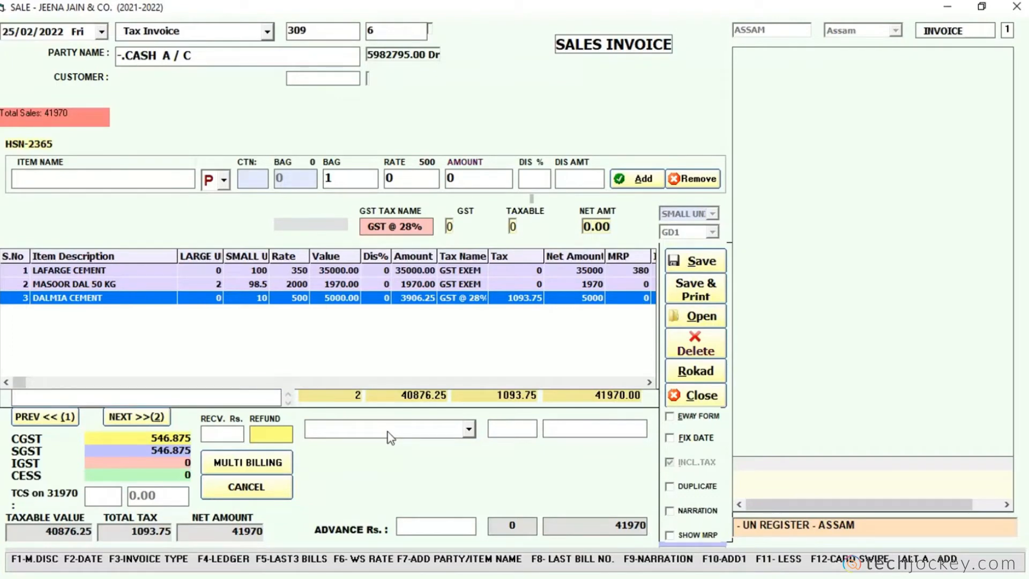
left_click(390, 433)
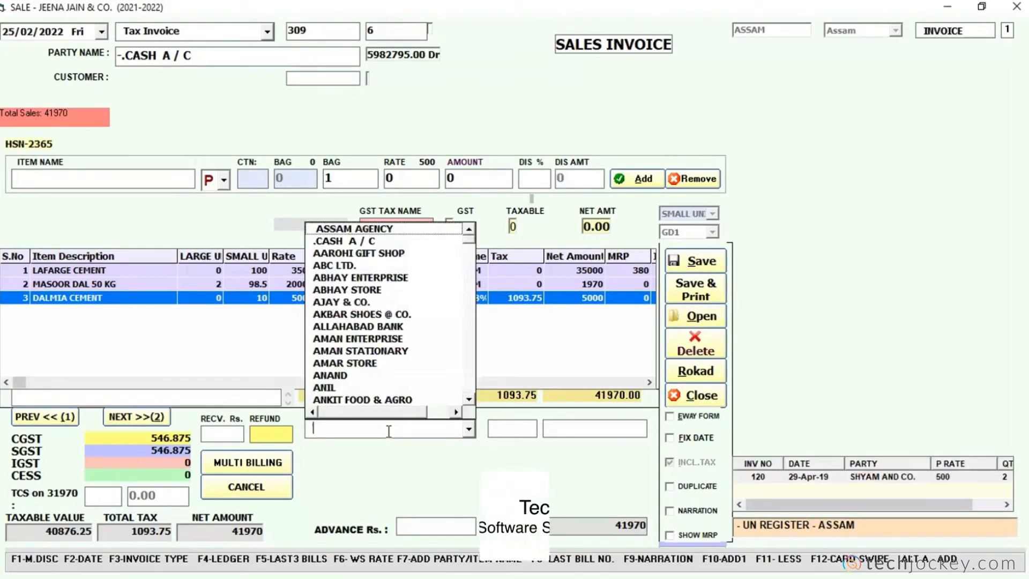
type("THELA BHADA")
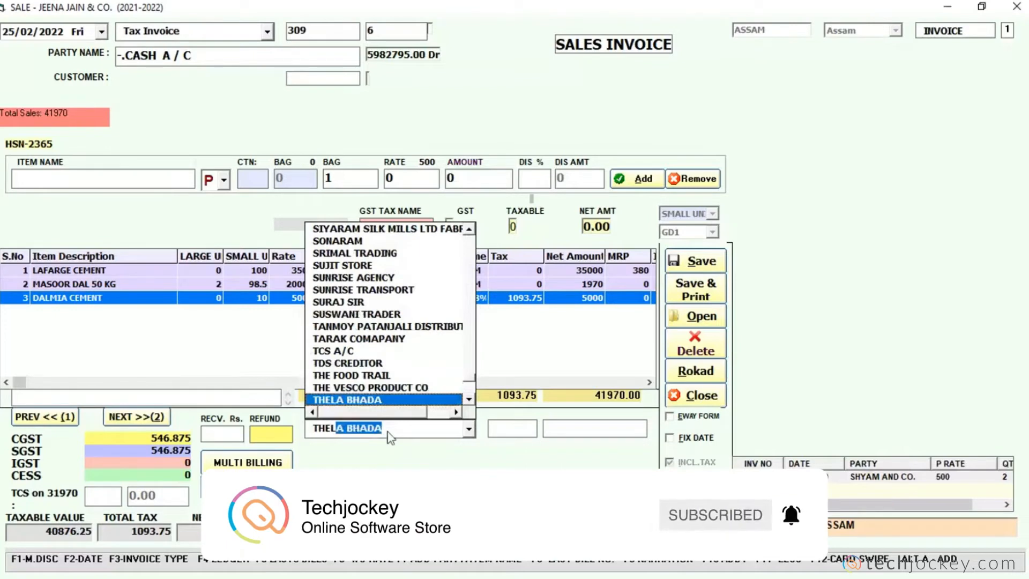
key("Return")
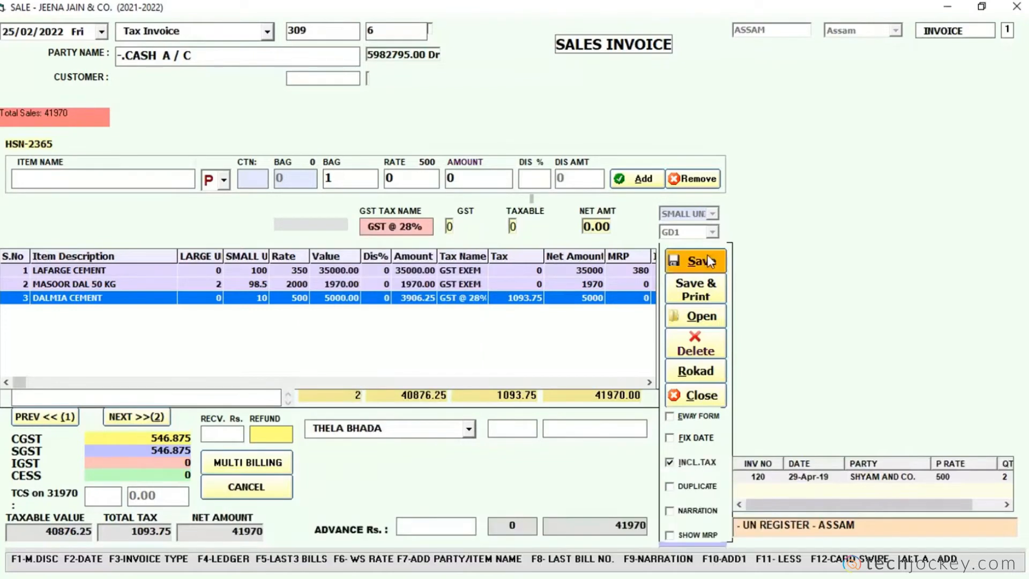
left_click(707, 258)
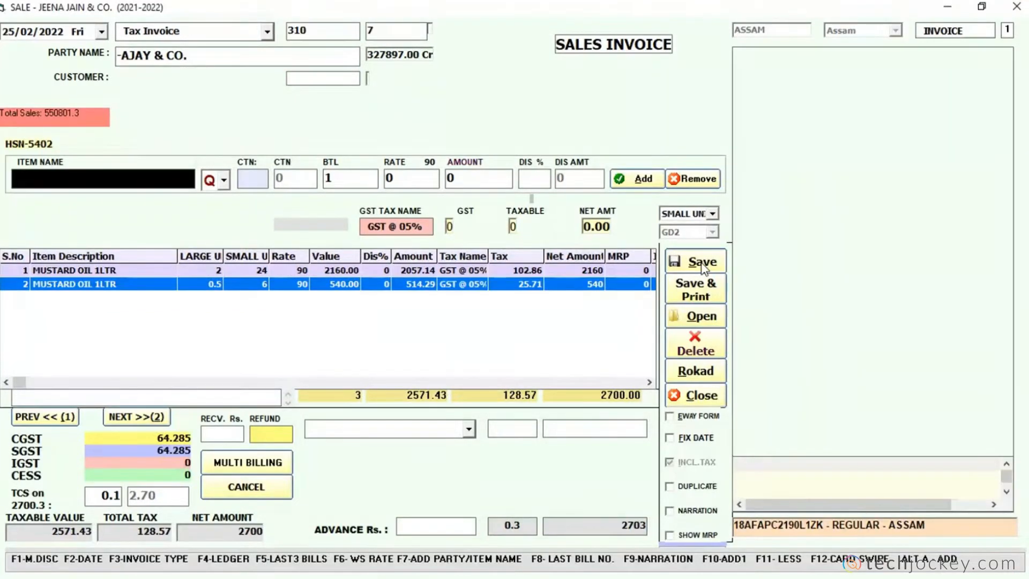
Step: Save the AJAY & CO. mustard oil invoice without printing it, preview its tax invoice from the bill search, and close the preview
left_click(695, 261)
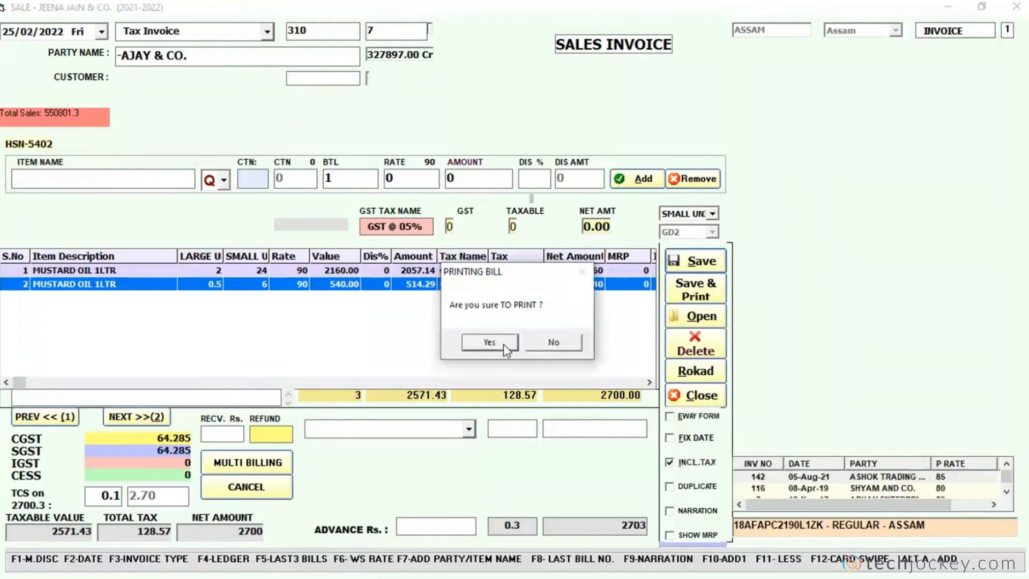
left_click(548, 343)
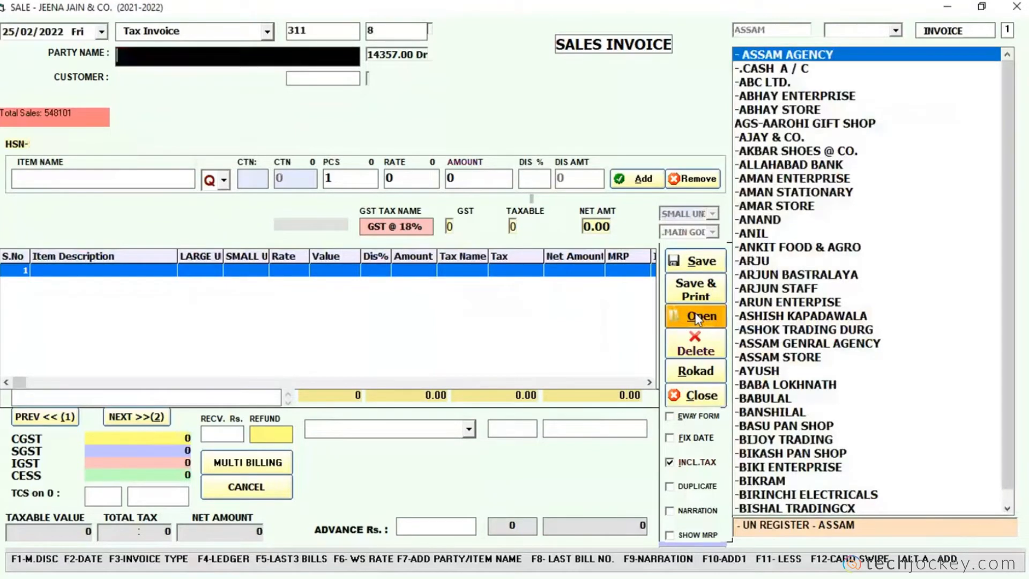
left_click(695, 316)
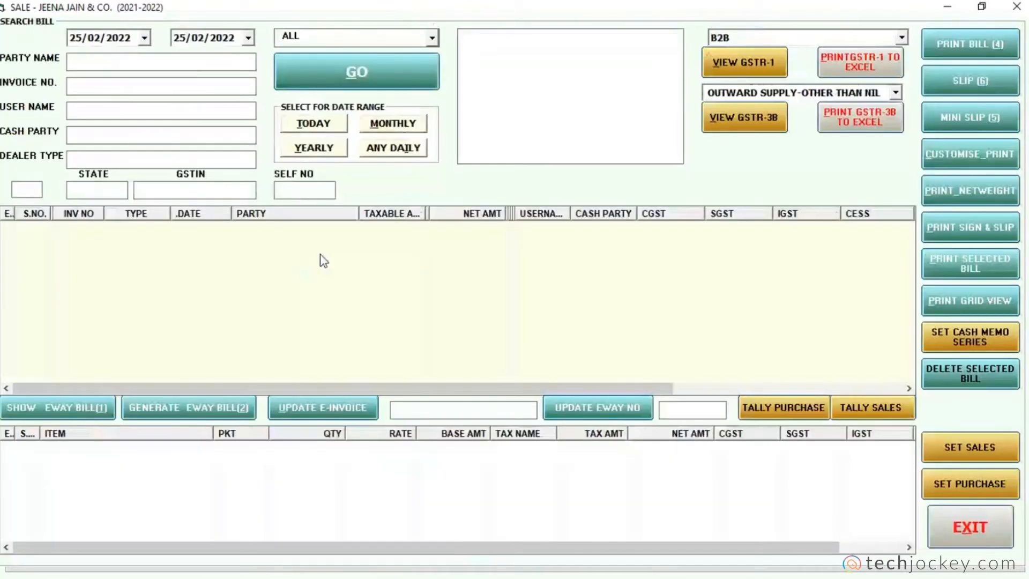
left_click(955, 79)
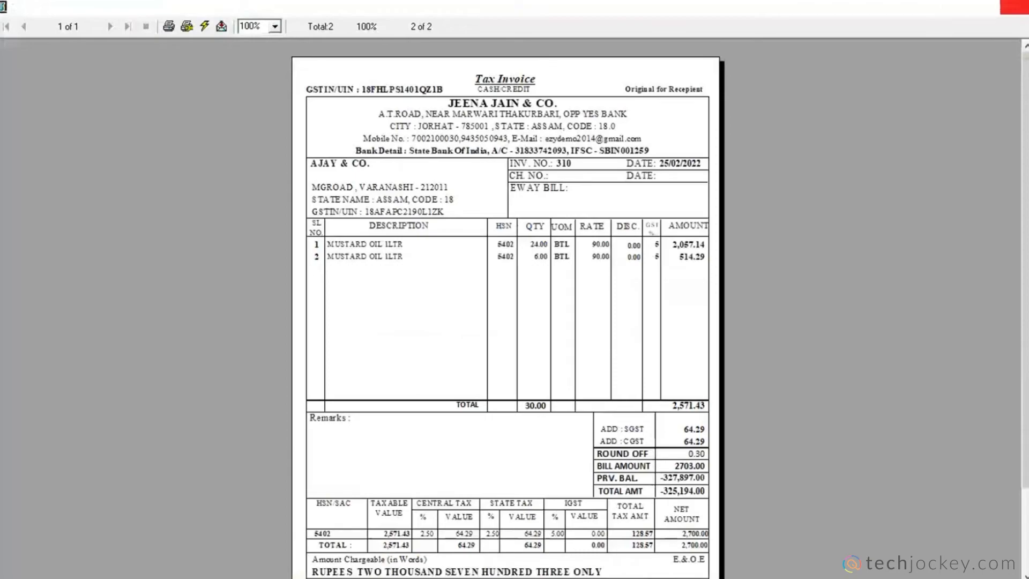
left_click(1014, 6)
Step: Check the cash sale among the cash book receipts for 25/02/2022 and close the cash book
left_click(995, 131)
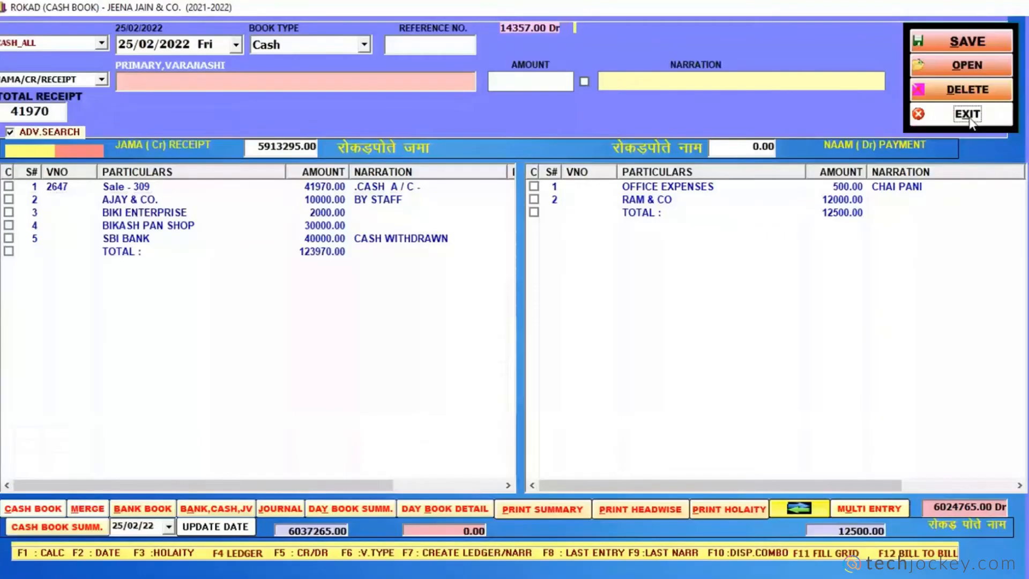
left_click(967, 114)
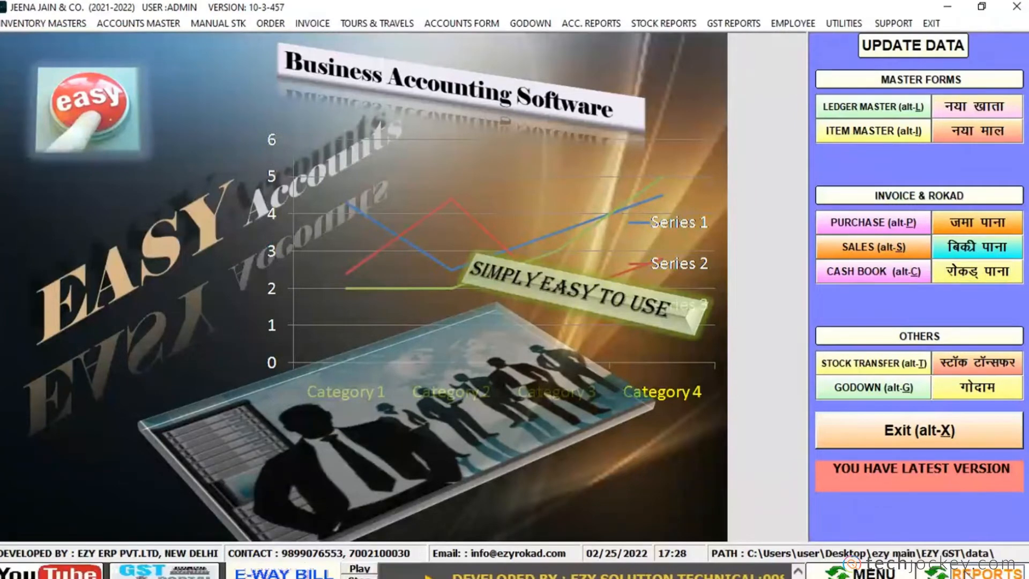
Step: Show the ledger balance of BOTHRA INDUSTRIES for the period 01/04/2018 to 25/02/2022
left_click(974, 573)
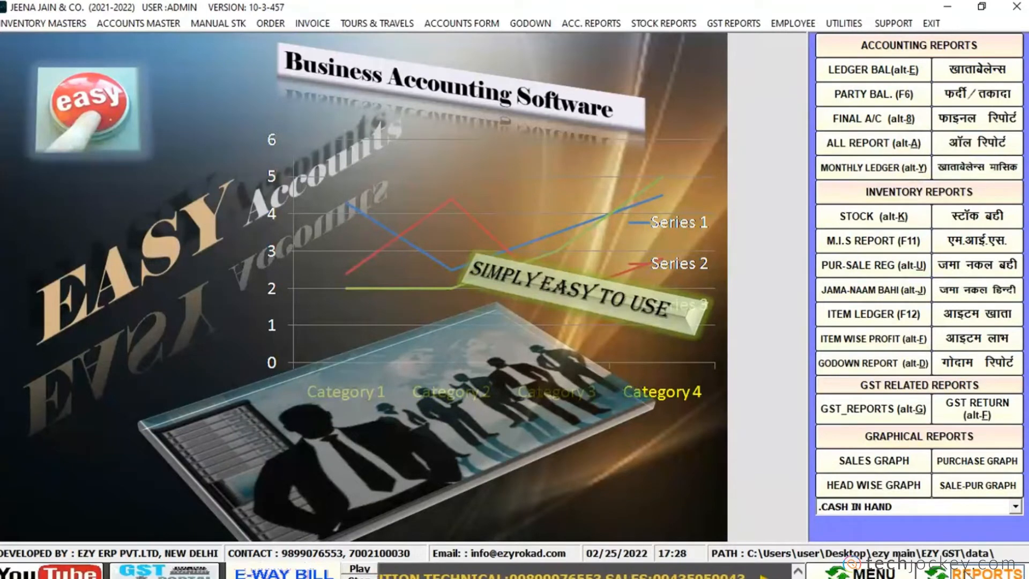
left_click(977, 72)
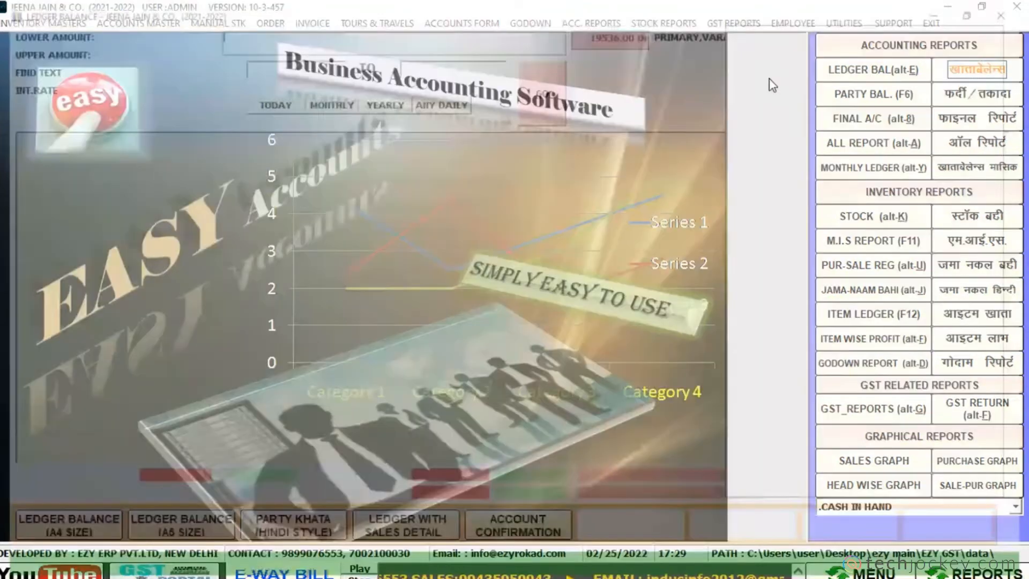
type("BOTHR")
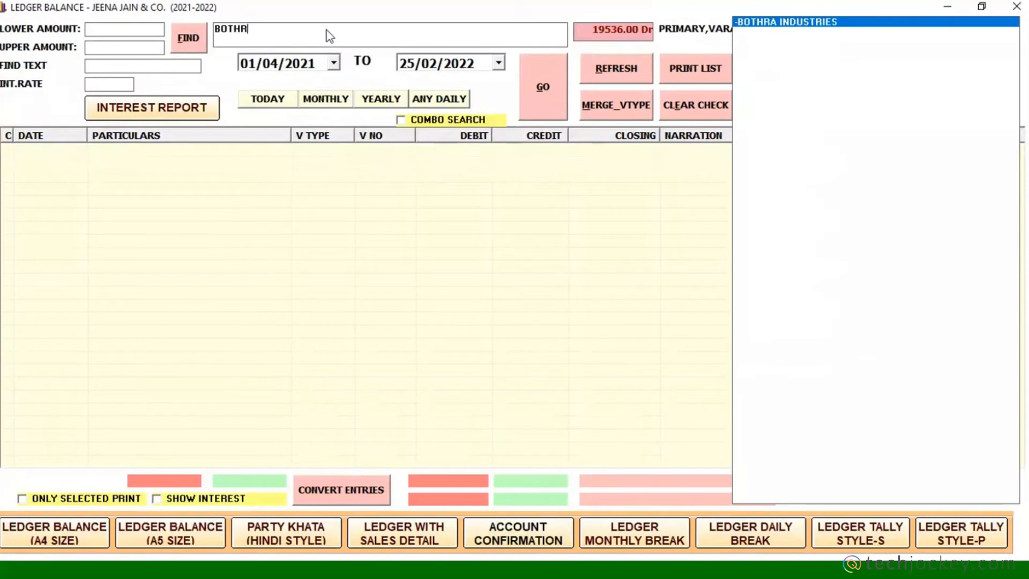
key("Return")
key("Right")
key("Right")
key("Down")
key("Down")
key("Down")
key("Return")
key("Return")
key("Return")
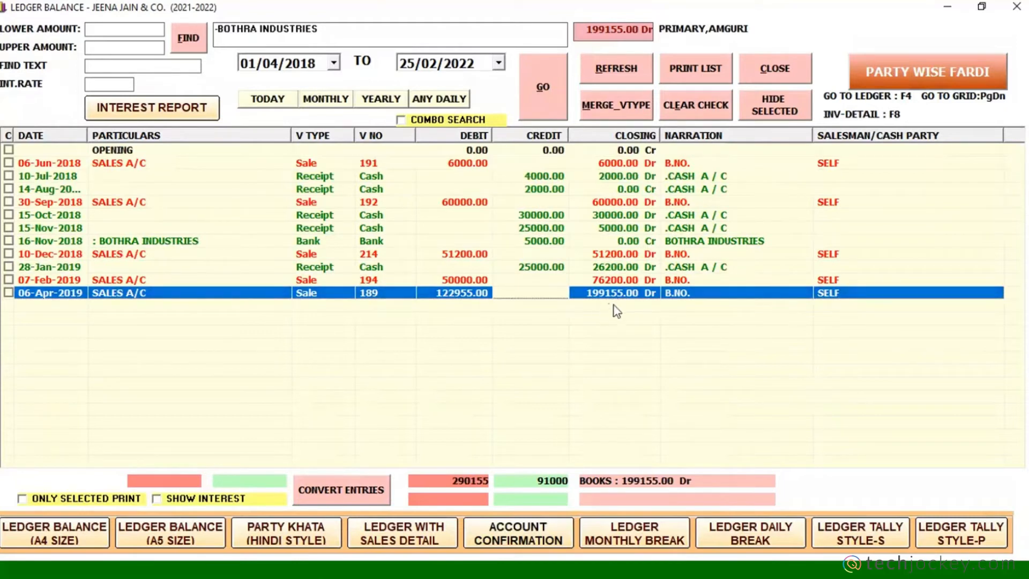
Step: Preview the BOTHRA INDUSTRIES account as a Hindi-style party khata and as a ledger with sales detail, closing each preview
left_click(316, 545)
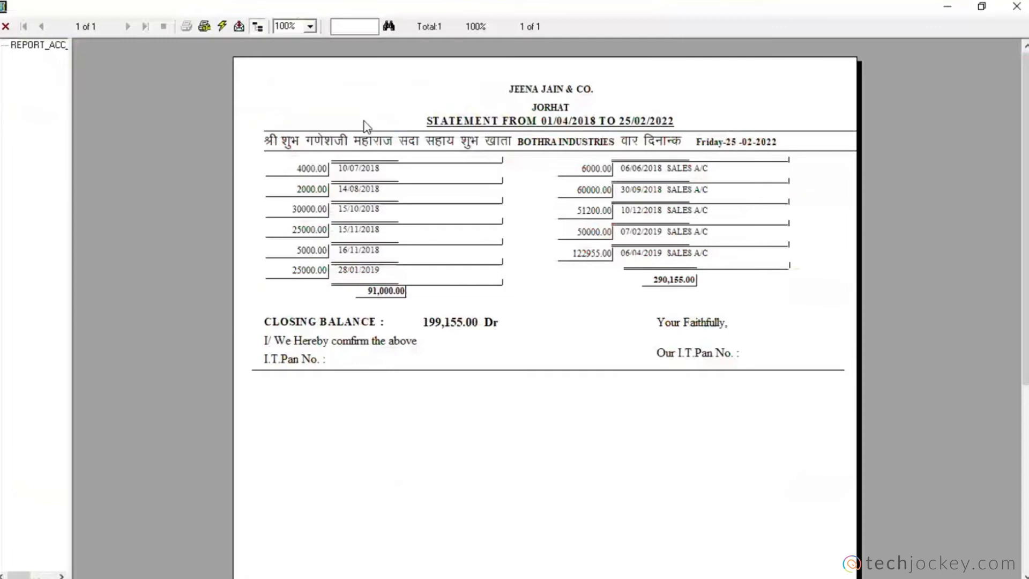
key("Escape")
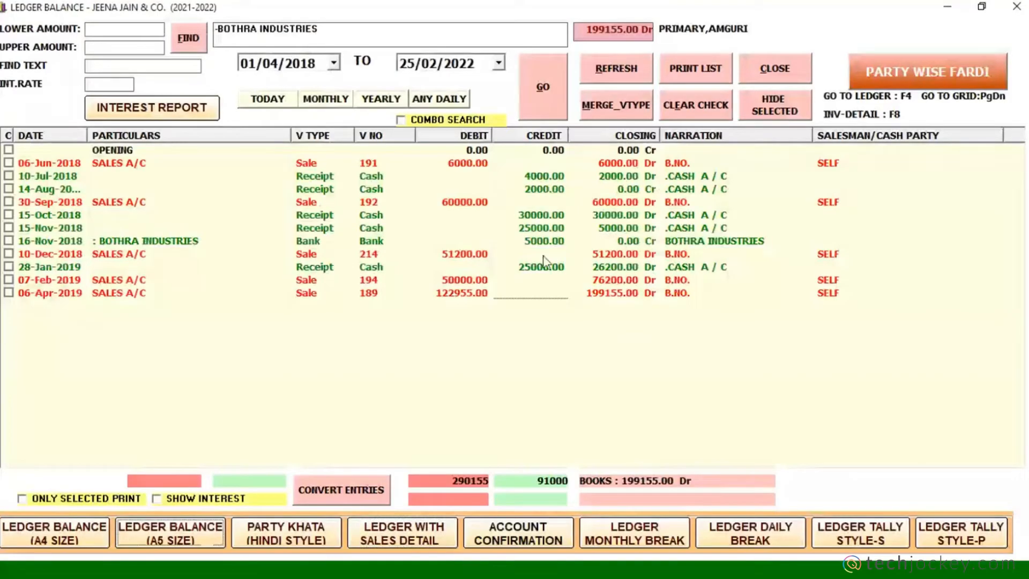
left_click(542, 256)
left_click(286, 511)
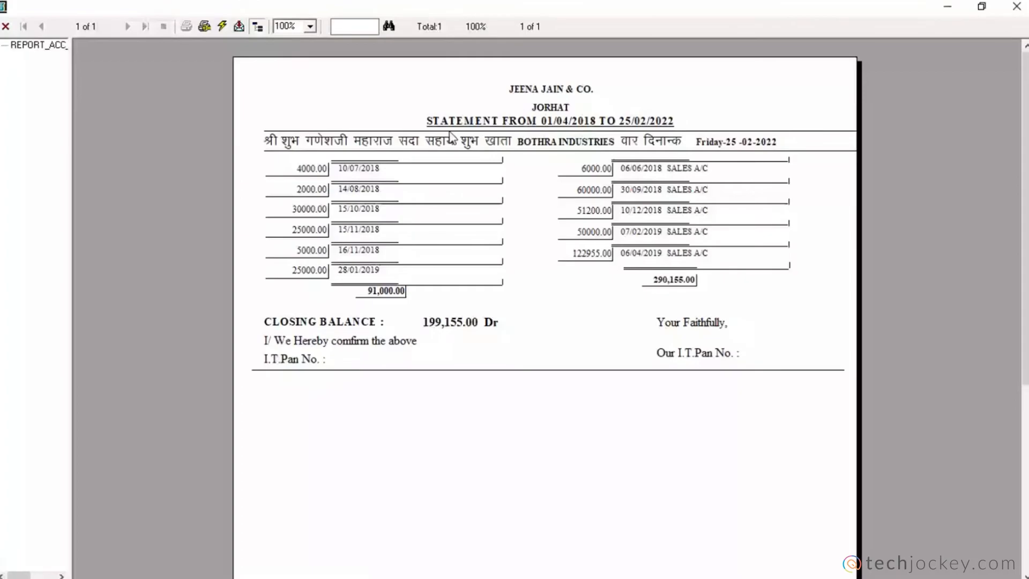
left_click(6, 27)
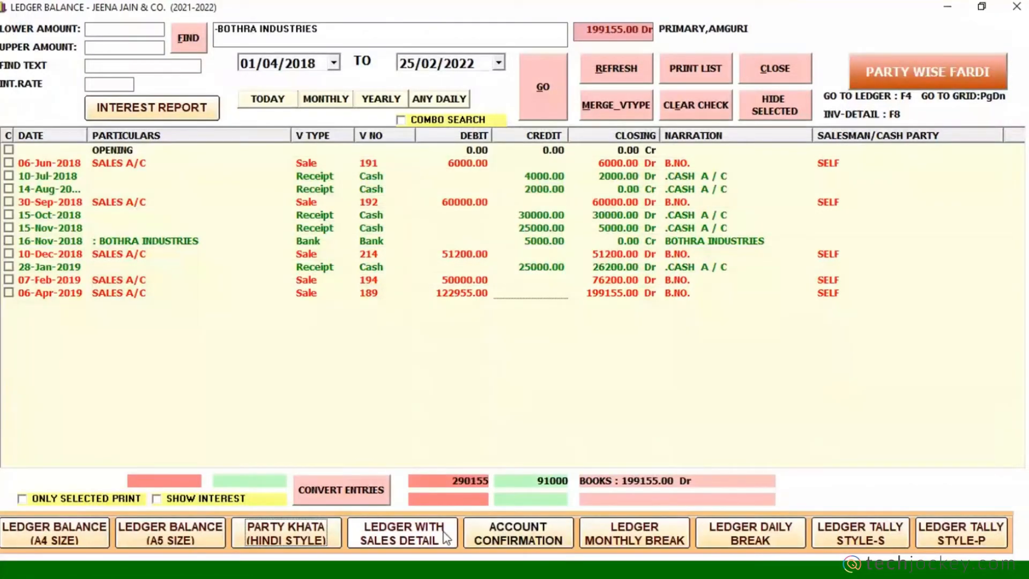
left_click(444, 537)
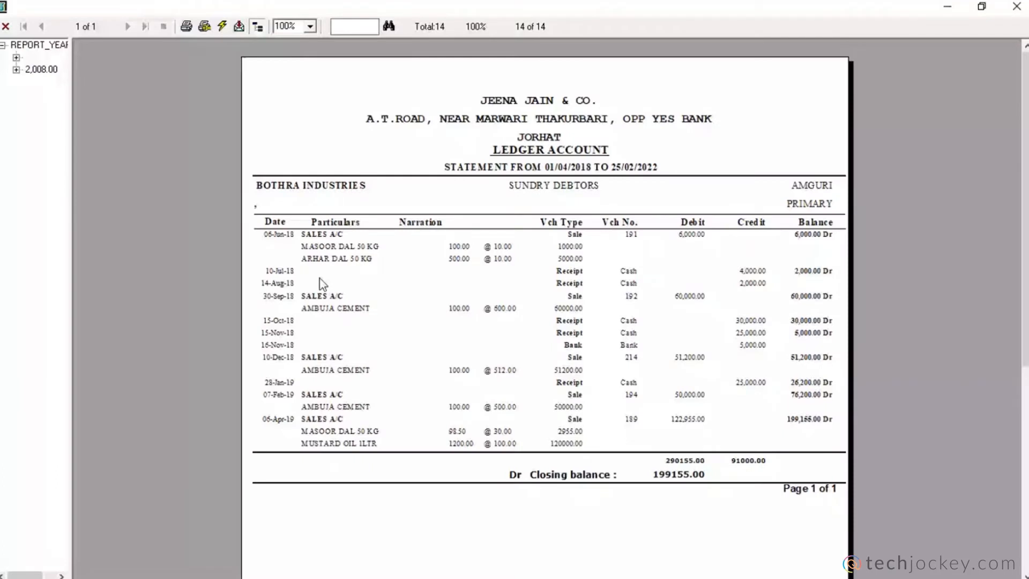
left_click(5, 26)
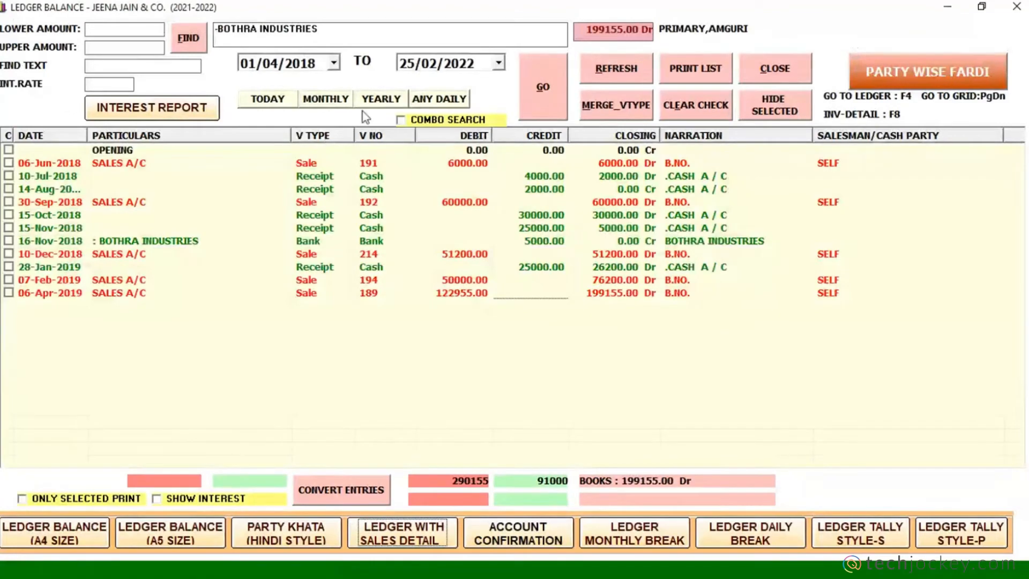
Step: Mark the BOTHRA INDUSTRIES ledger entries from 06-Jun-2018 through 28-Jan-2019 as checked
left_click(608, 298)
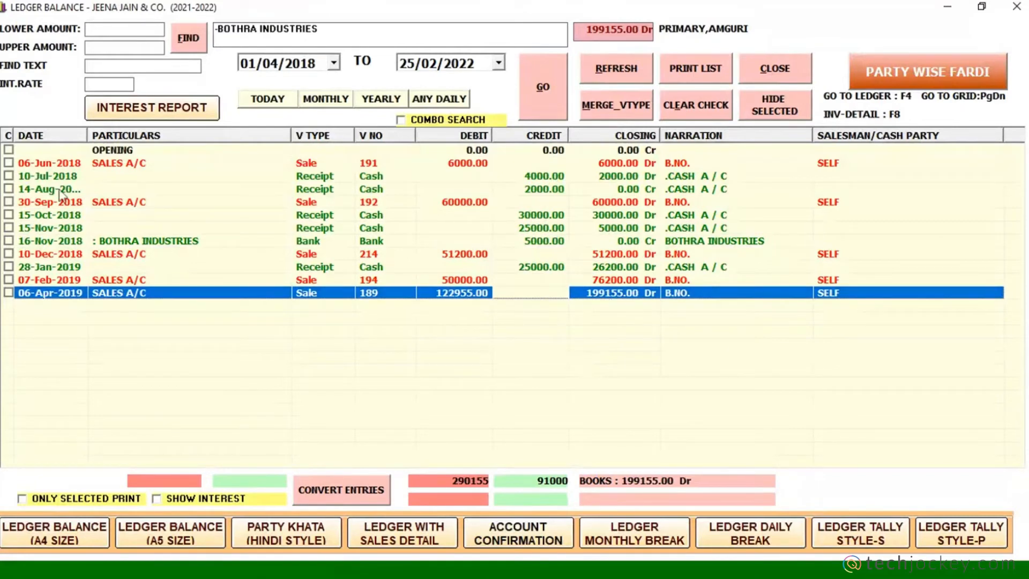
left_click(9, 163)
left_click(9, 176)
left_click(8, 189)
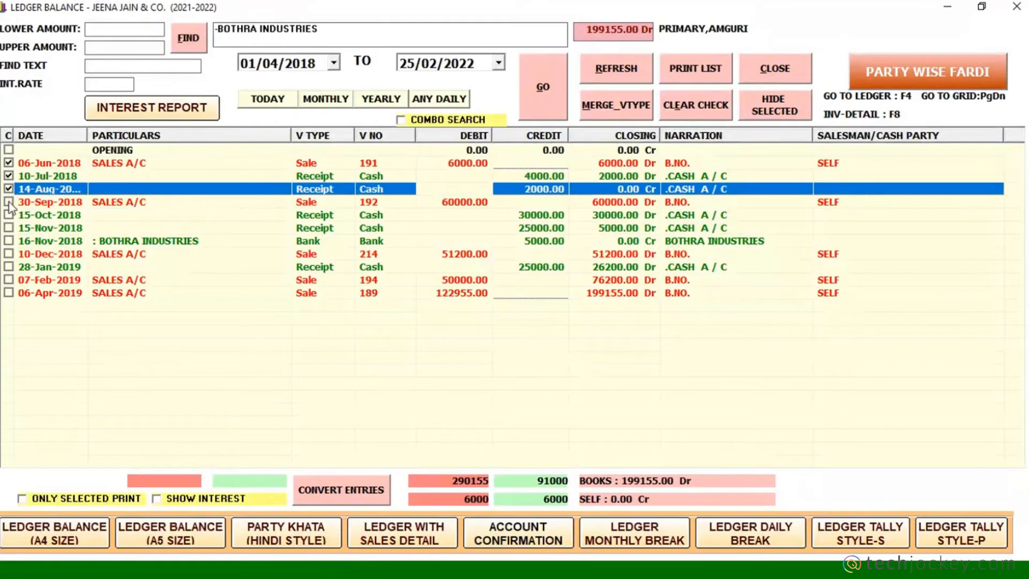
left_click(9, 202)
left_click(9, 215)
left_click(8, 228)
left_click(8, 241)
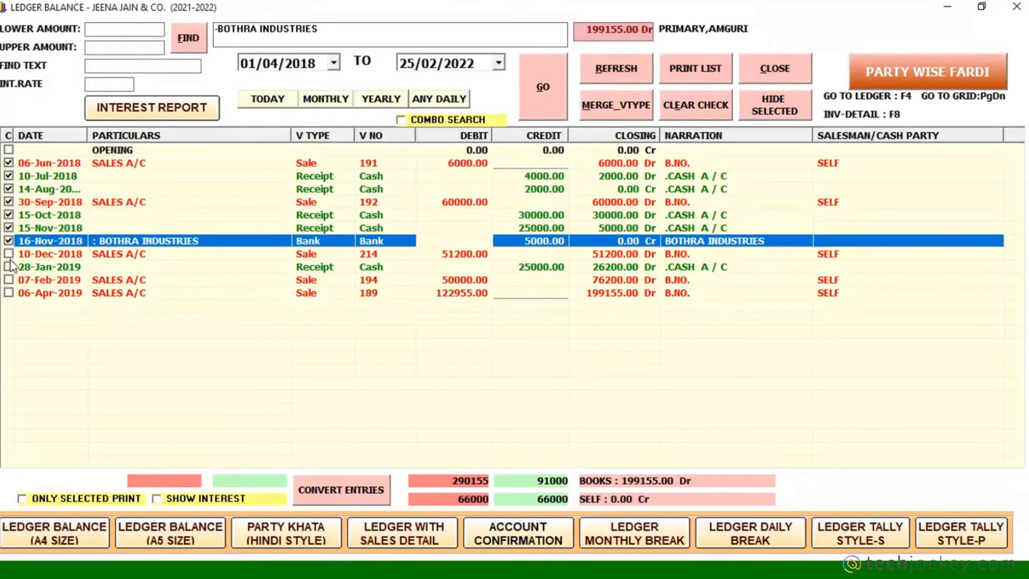
left_click(8, 254)
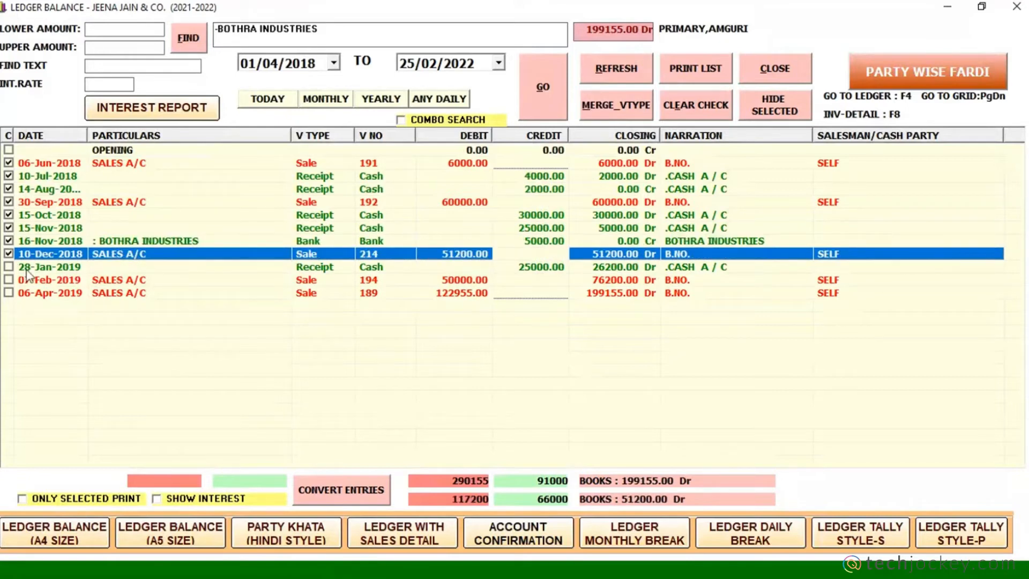
left_click(9, 267)
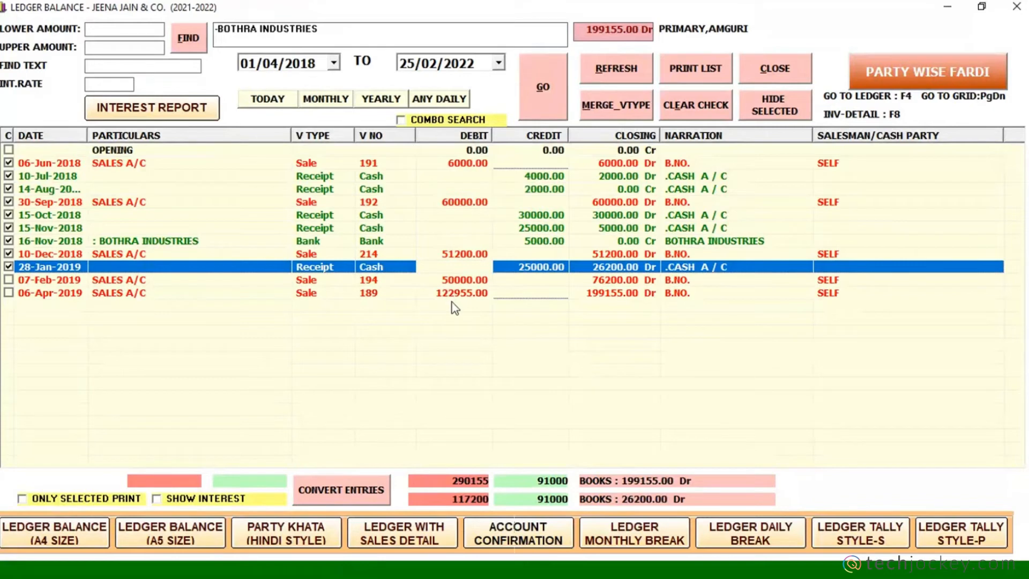
Step: Review the sales dated 30-Sep-2018, 10-Dec-2018 and 06-Apr-2019, and compare them with the party-wise fardi preview before closing it
left_click(463, 206)
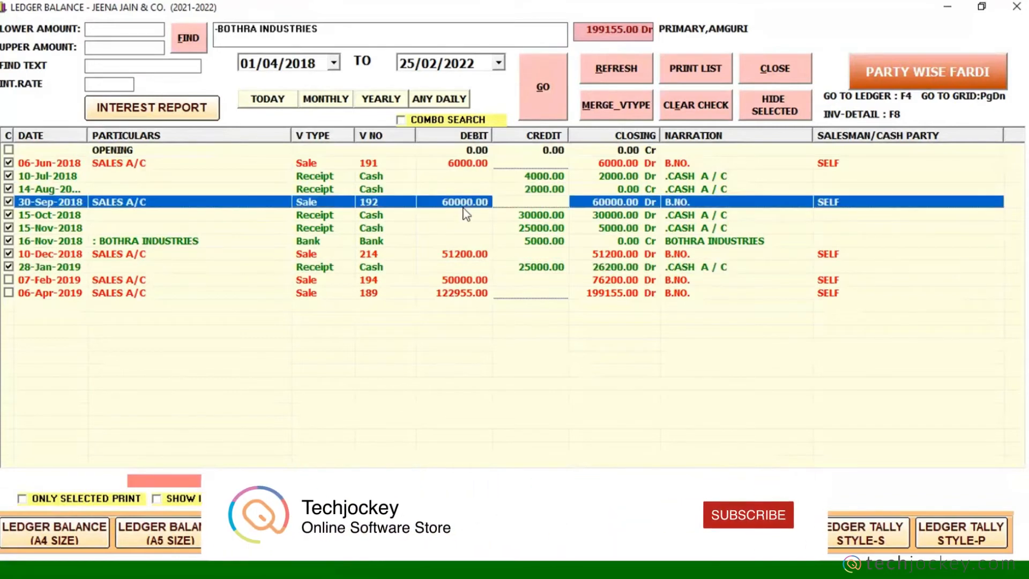
left_click(471, 256)
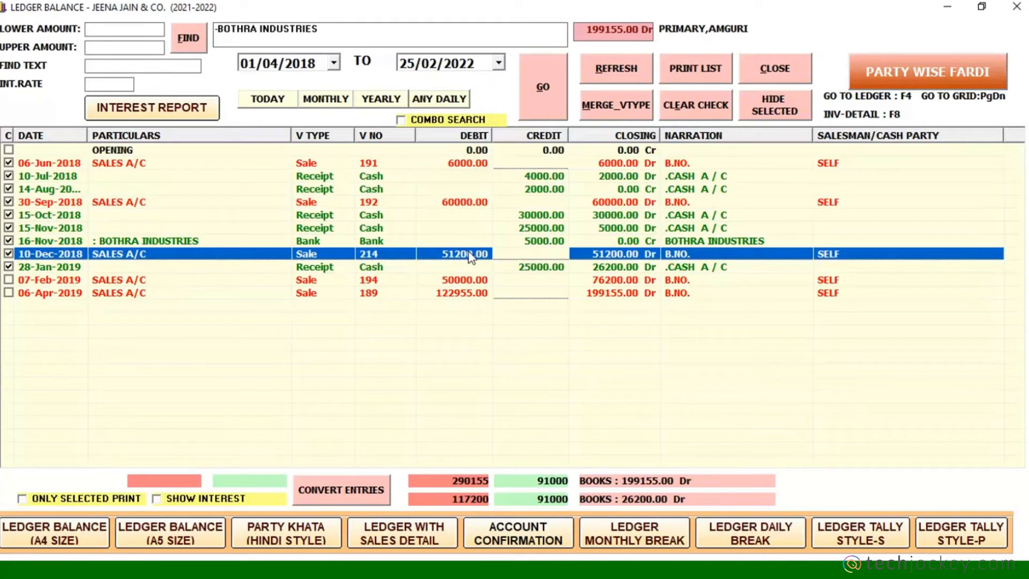
left_click(477, 297)
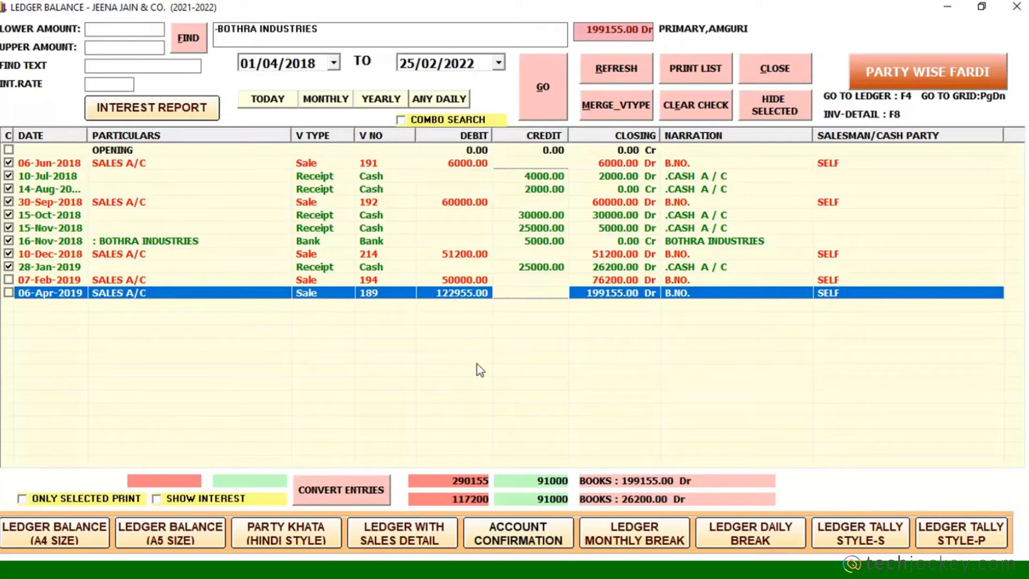
left_click(893, 80)
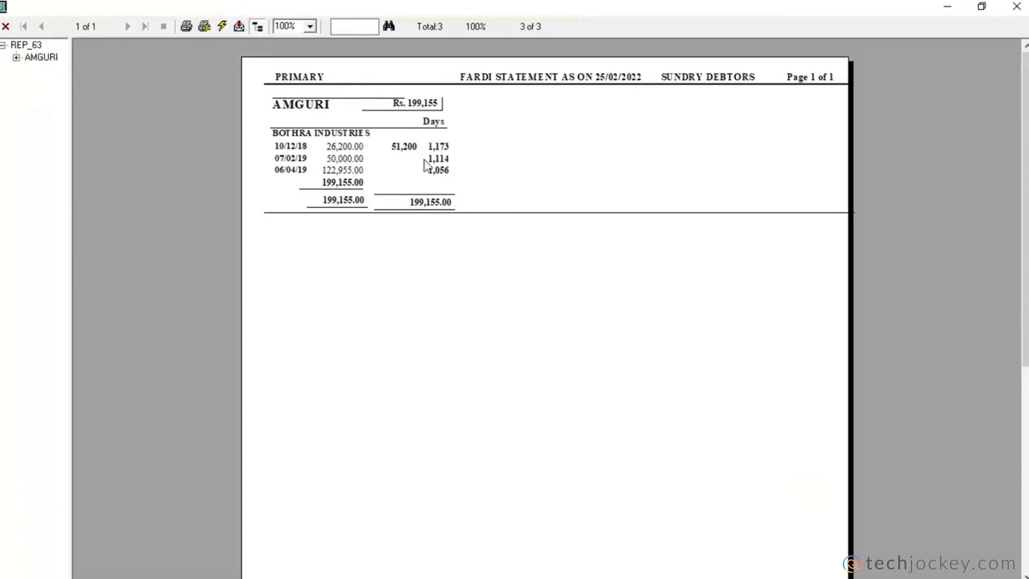
left_click(5, 26)
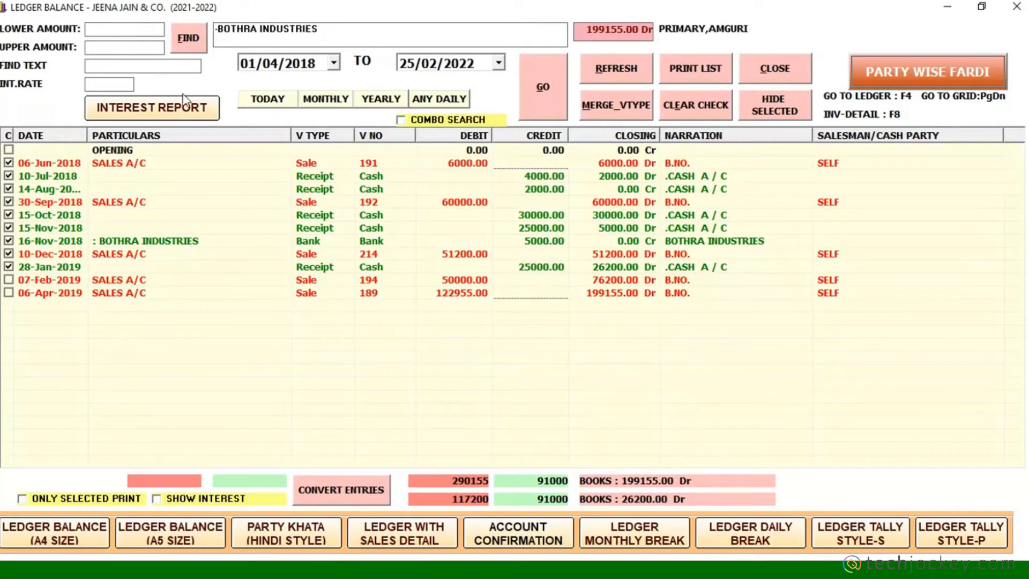
Step: Close the ledger and run the party balance fardi for SUNDRY DEBTORS from 01/04/2018 to 31/03/2022
left_click(762, 75)
key("Down")
key("Down")
key("Down")
key("Return")
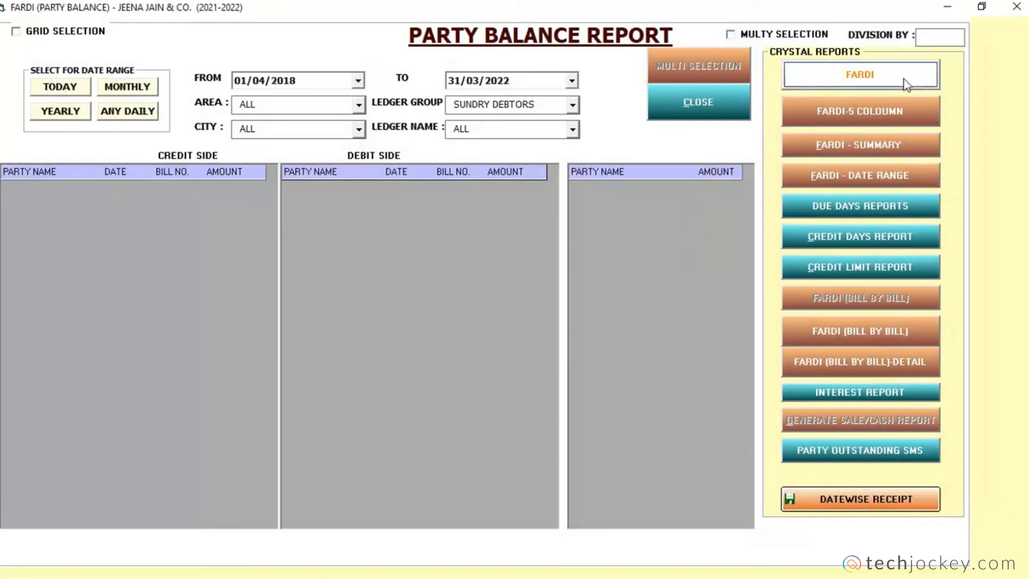
key("Return")
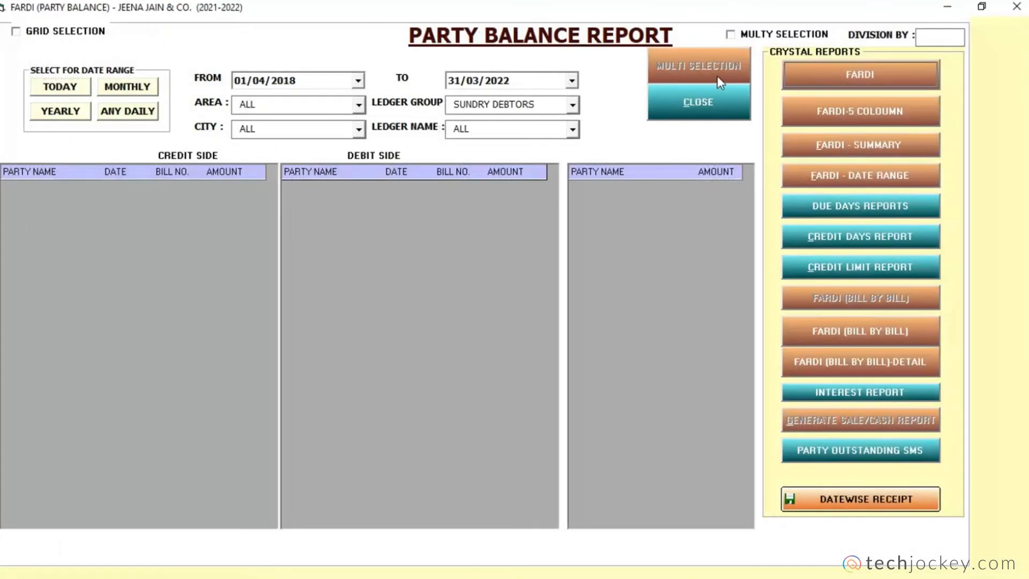
Step: Preview the five-column fardi statement of all debtors, and close both the preview and the party balance report
left_click(857, 119)
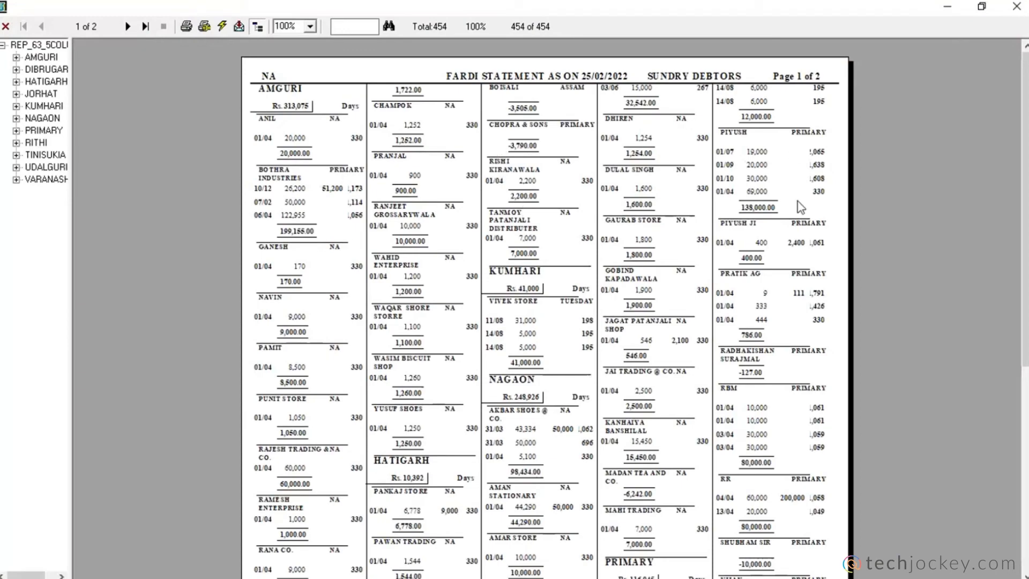
left_click(1014, 8)
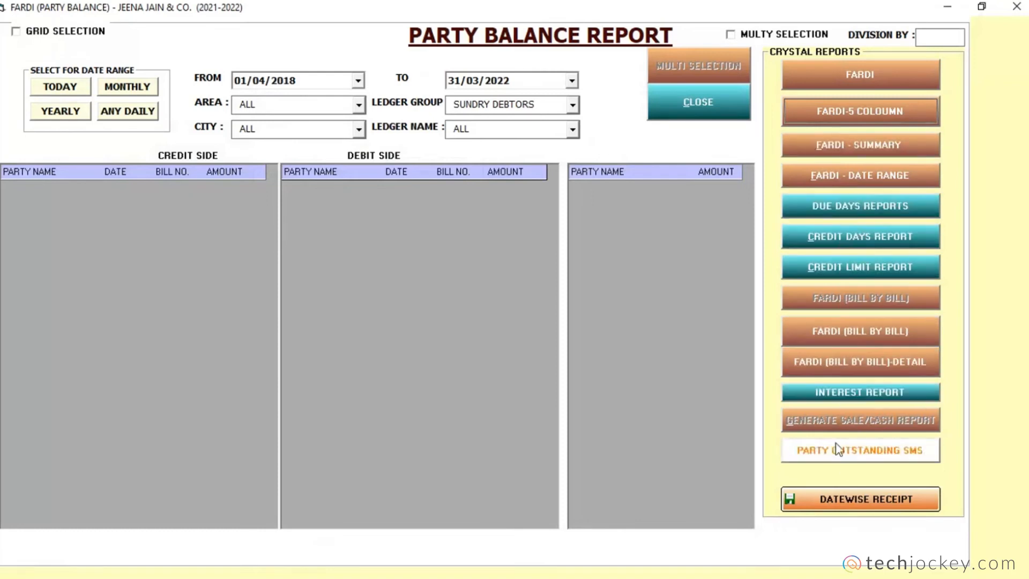
left_click(698, 105)
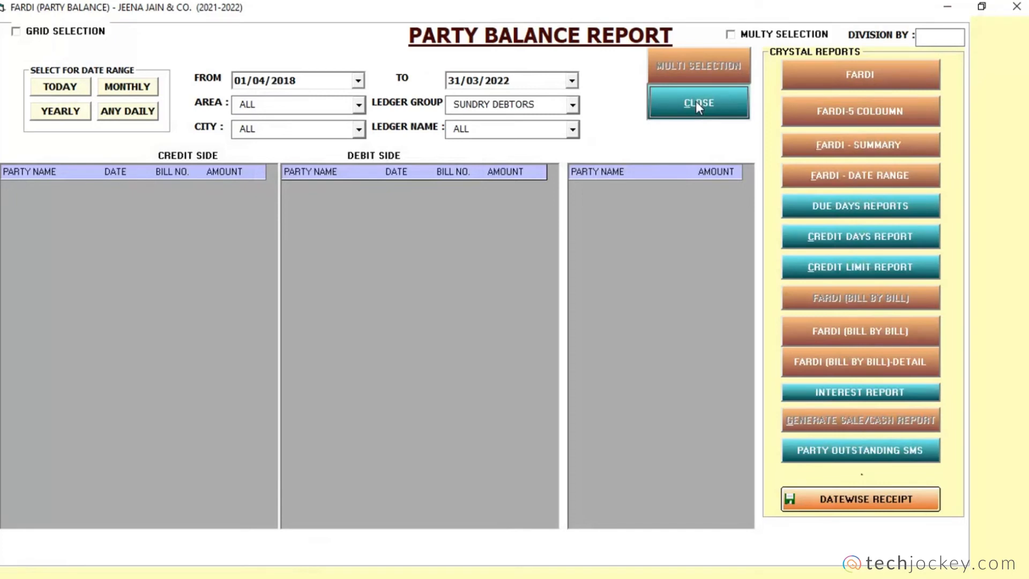
left_click(695, 102)
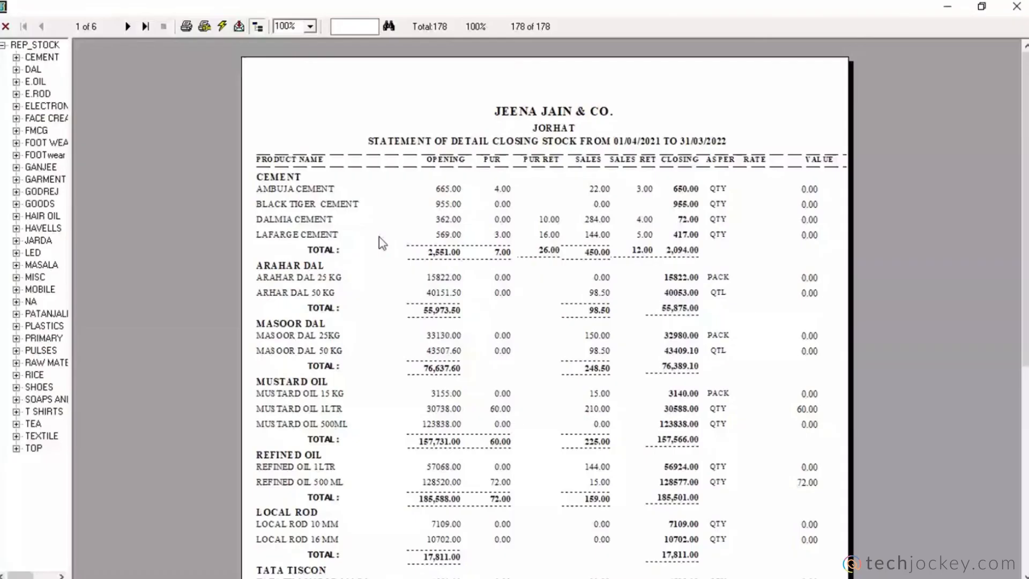
Step: Close the quantity-wise closing stock statement and list the closing stock by packs through to the balance column
left_click(6, 27)
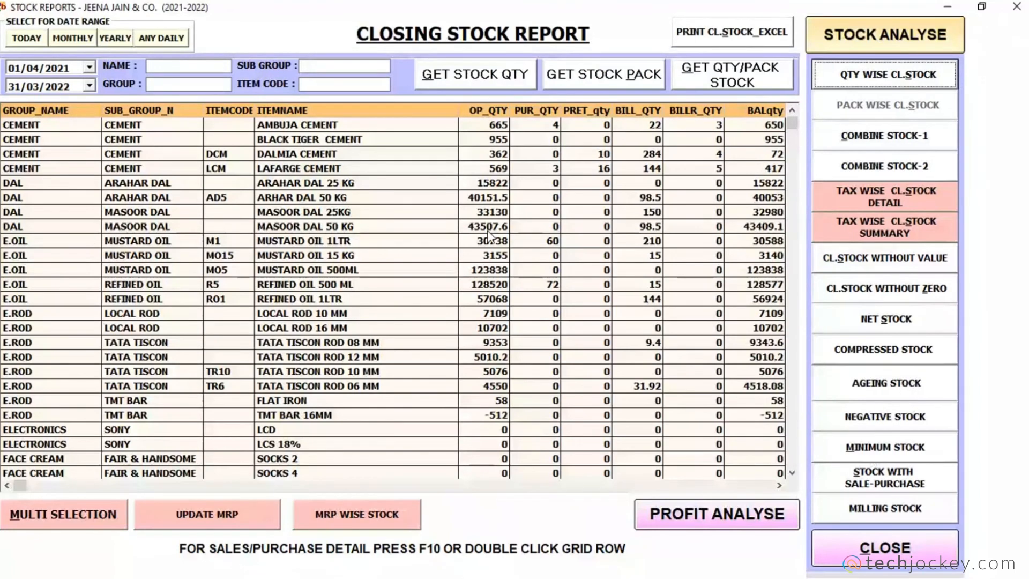
left_click(616, 86)
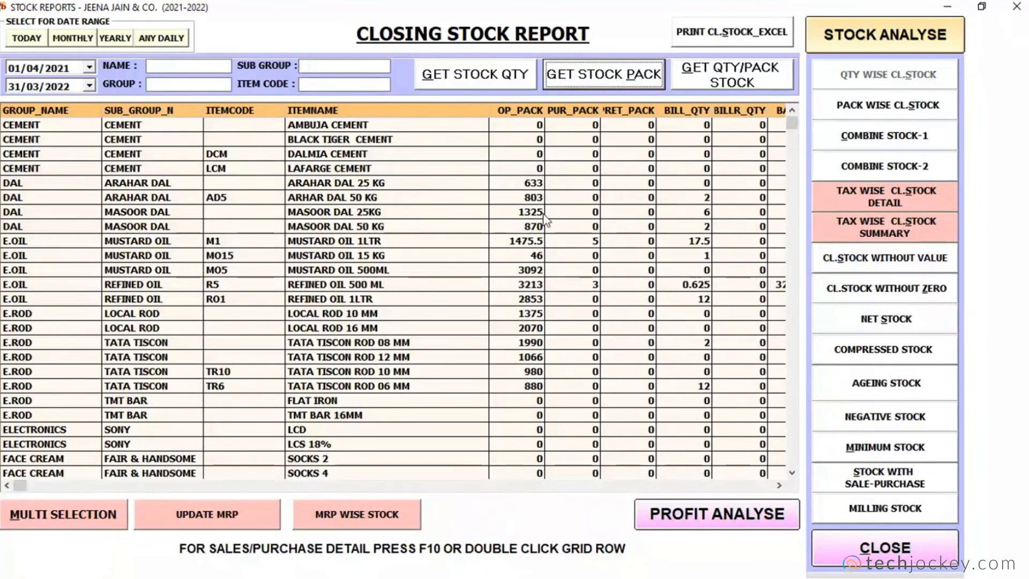
left_click(778, 485)
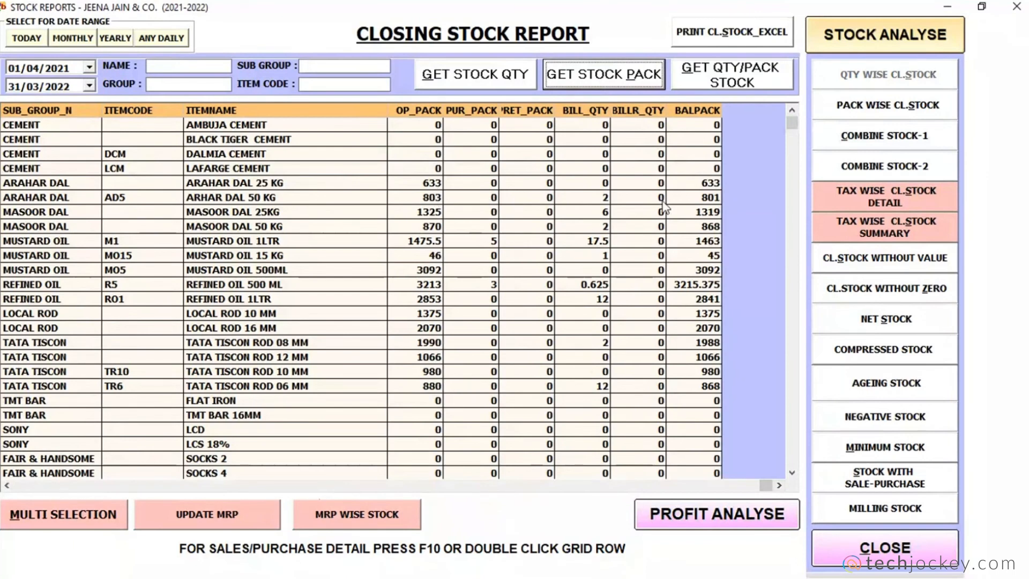
Step: Inspect the stock movements of ARHAR DAL 50 KG and its ABHAY ENTERPRISE sales invoice, leaving the invoice unsaved and closing the details
double_click(581, 201)
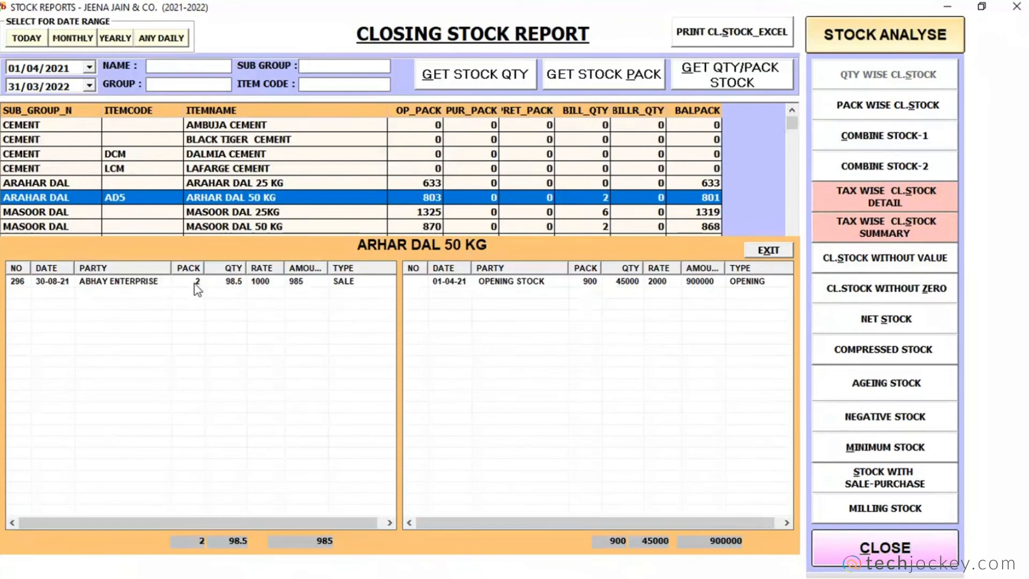
left_click(163, 282)
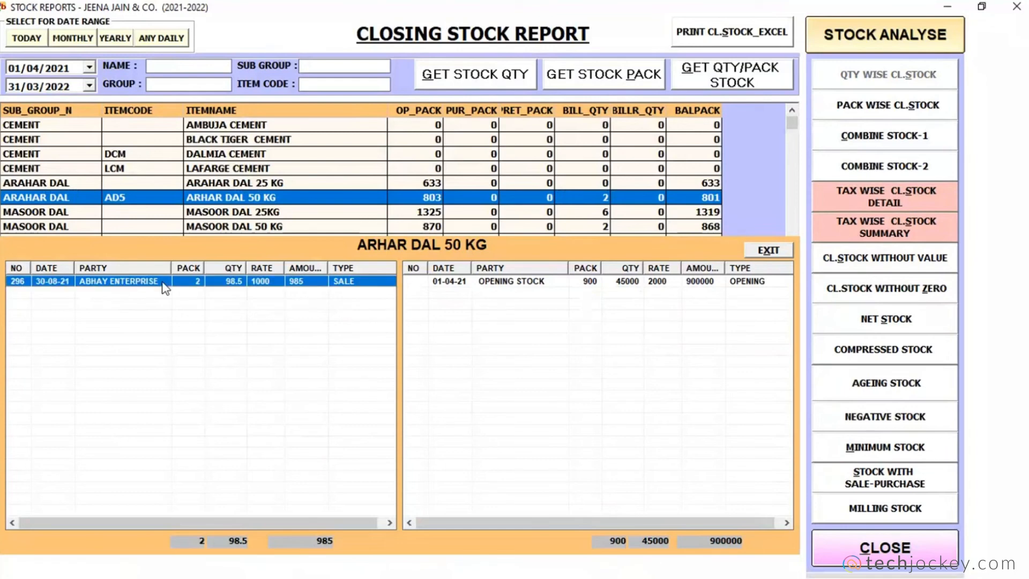
double_click(162, 282)
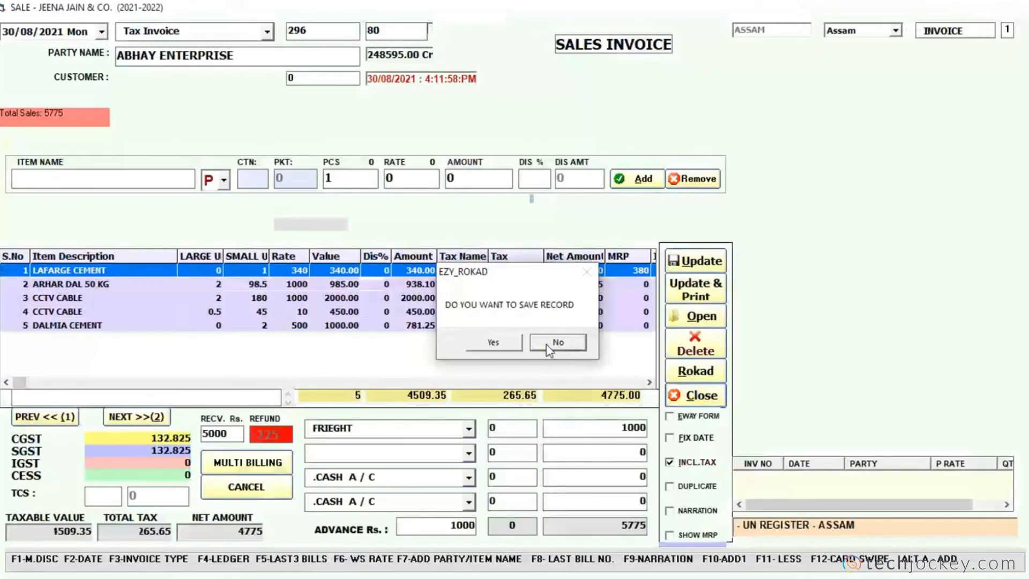
left_click(548, 350)
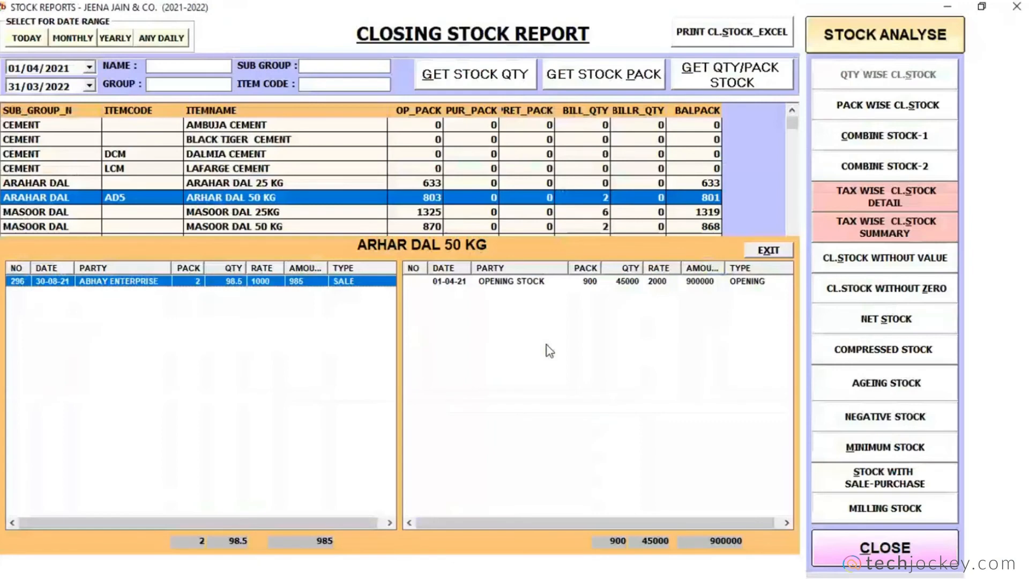
left_click(768, 250)
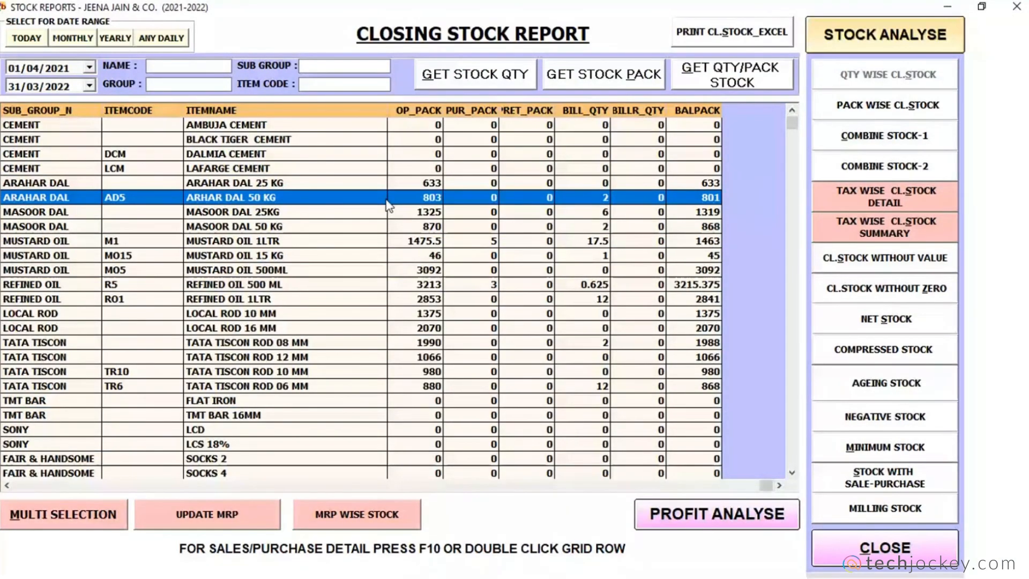
Step: Open the profit analysis from the closing stock report
left_click(706, 519)
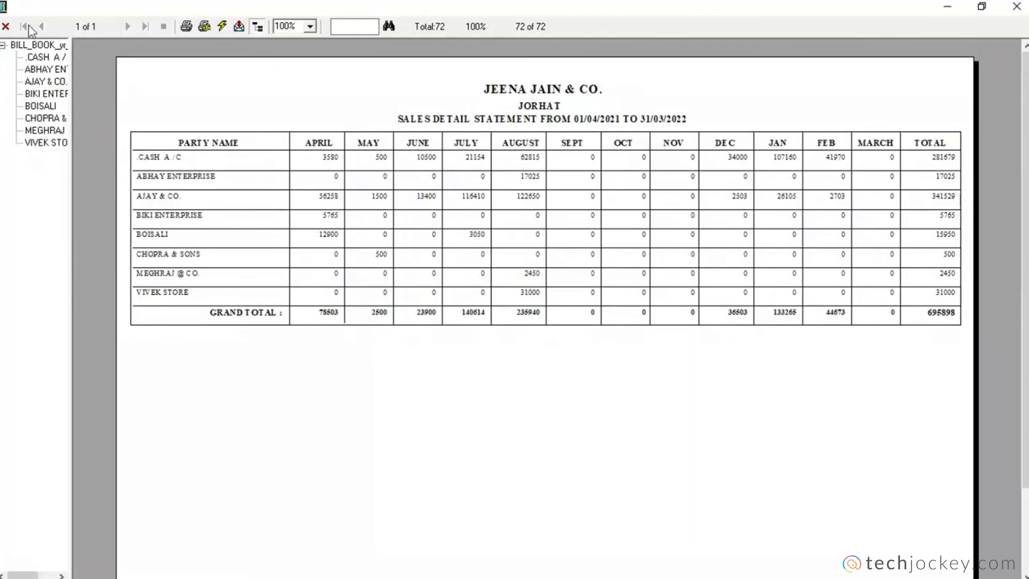
Step: Close the party-wise monthly sales statement, and preview and close the item-wise monthly sales statement with its quarterly charts
left_click(7, 27)
left_click(628, 313)
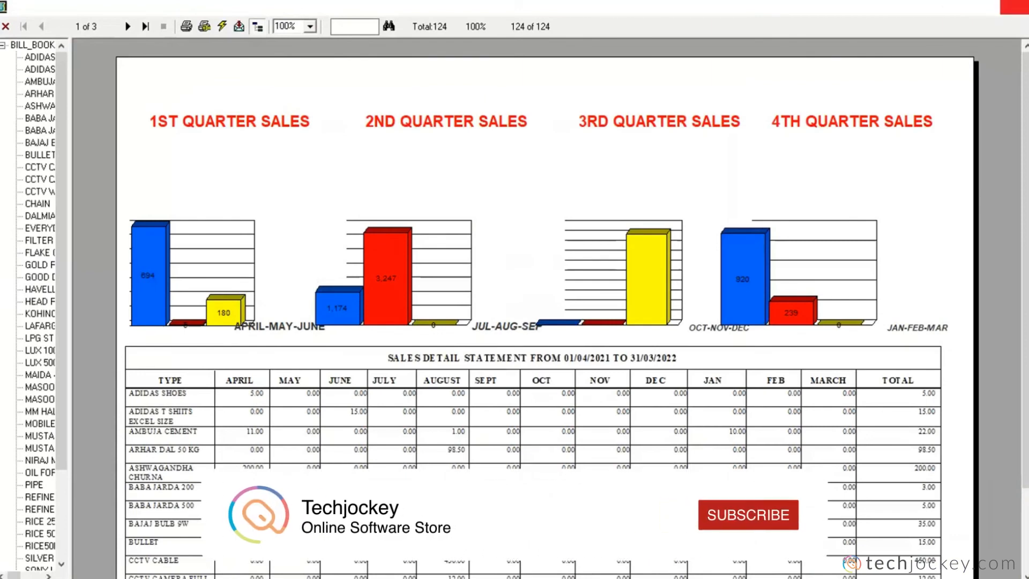
left_click(1016, 6)
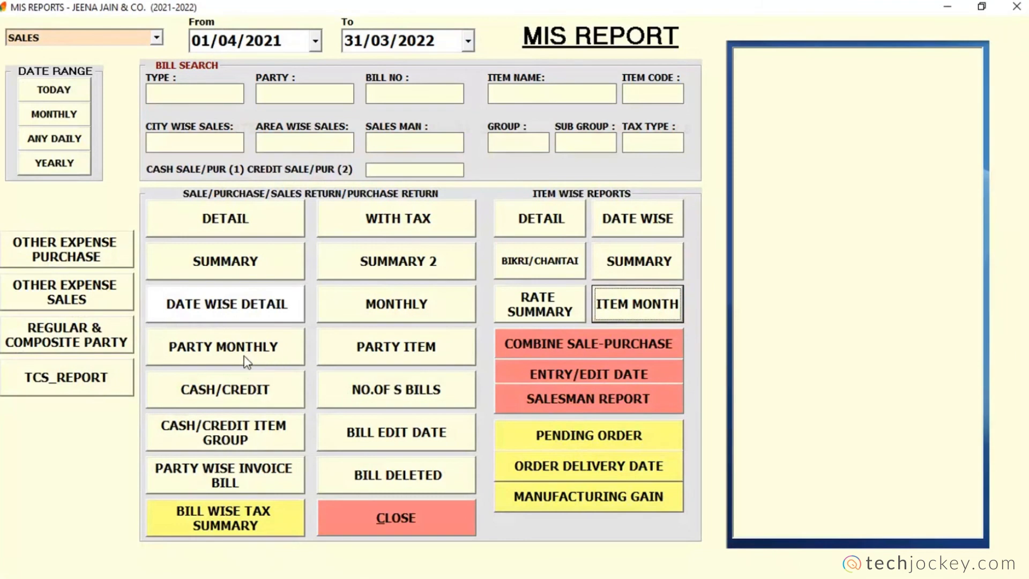
Step: Preview the item-wise Bikri/Chantai sales statement and the bill-wise sales detail statement for 01/04/2021 to 31/03/2022, closing each preview
left_click(548, 265)
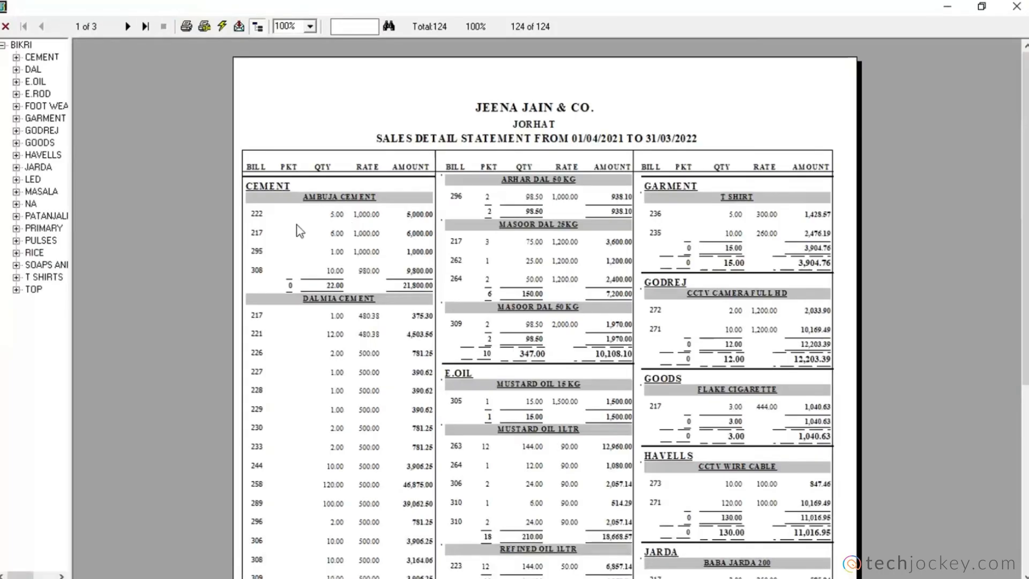
left_click(6, 26)
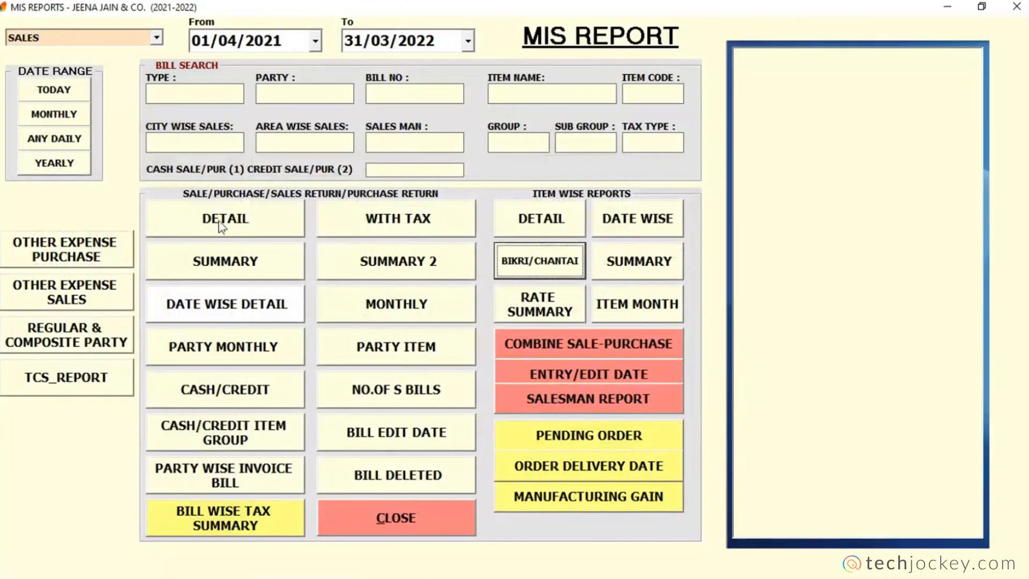
left_click(222, 225)
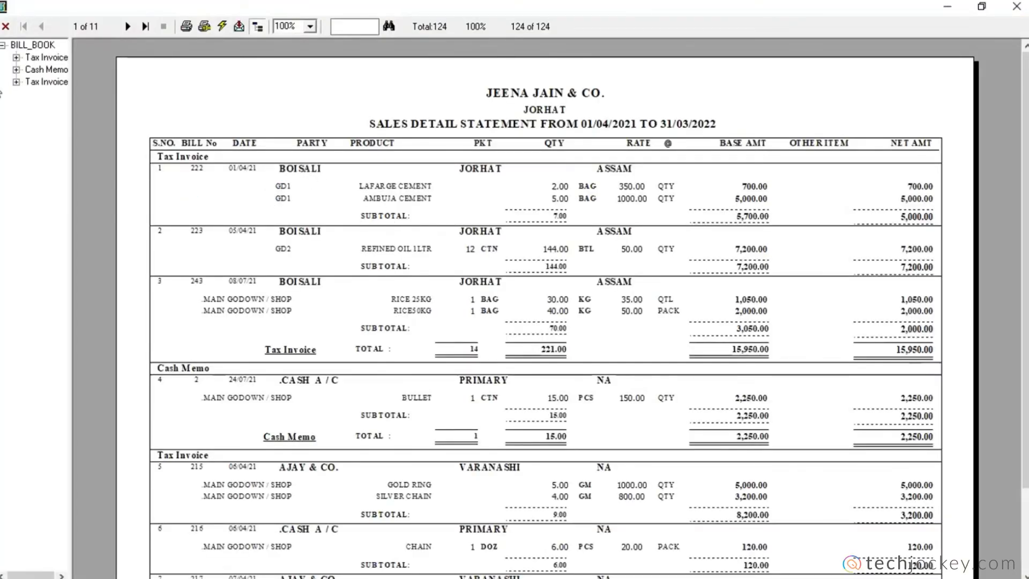
left_click(5, 26)
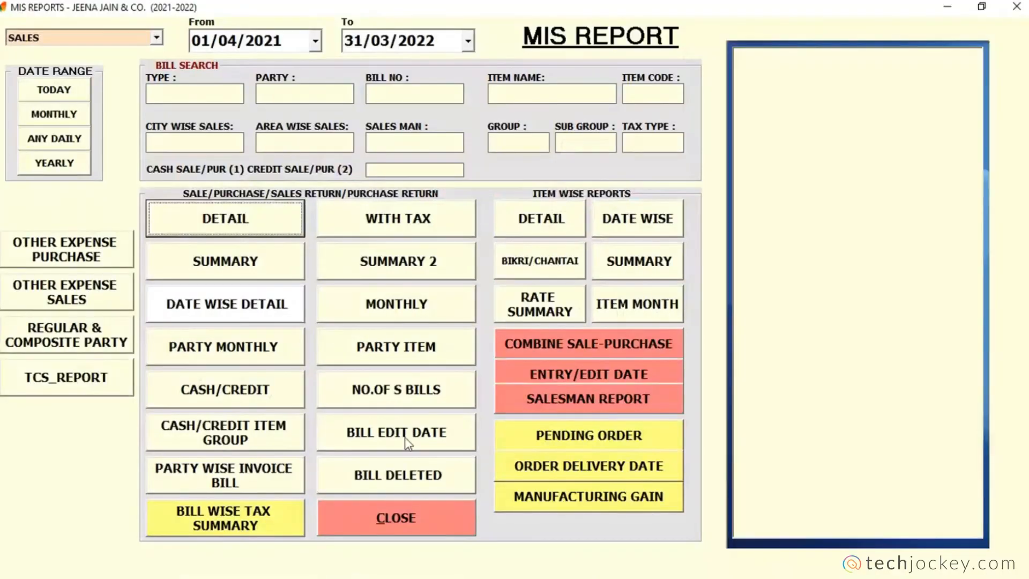
Step: Close the MIS report and switch the home screen from the reports list back to the main entry menu
left_click(417, 531)
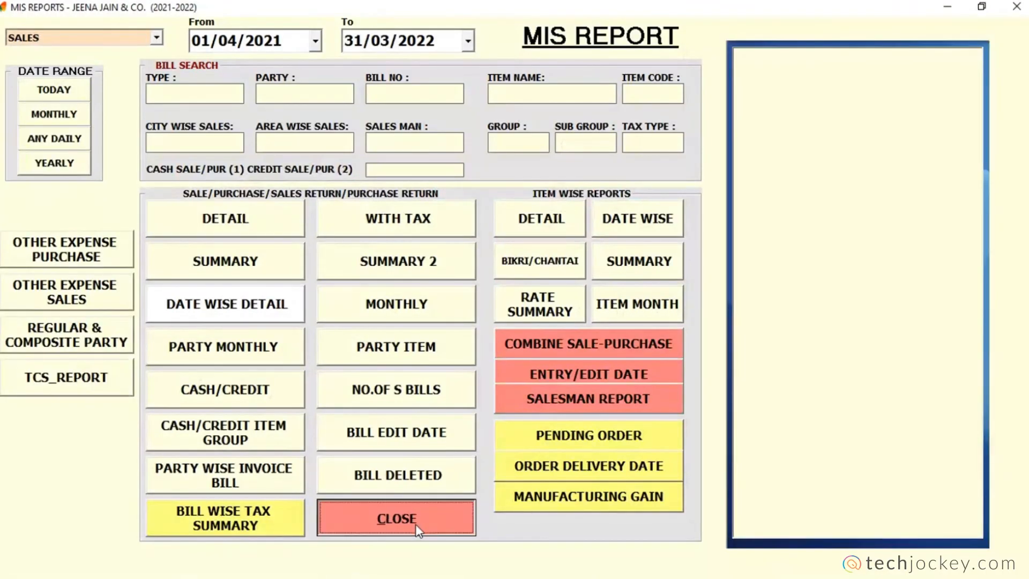
left_click(417, 530)
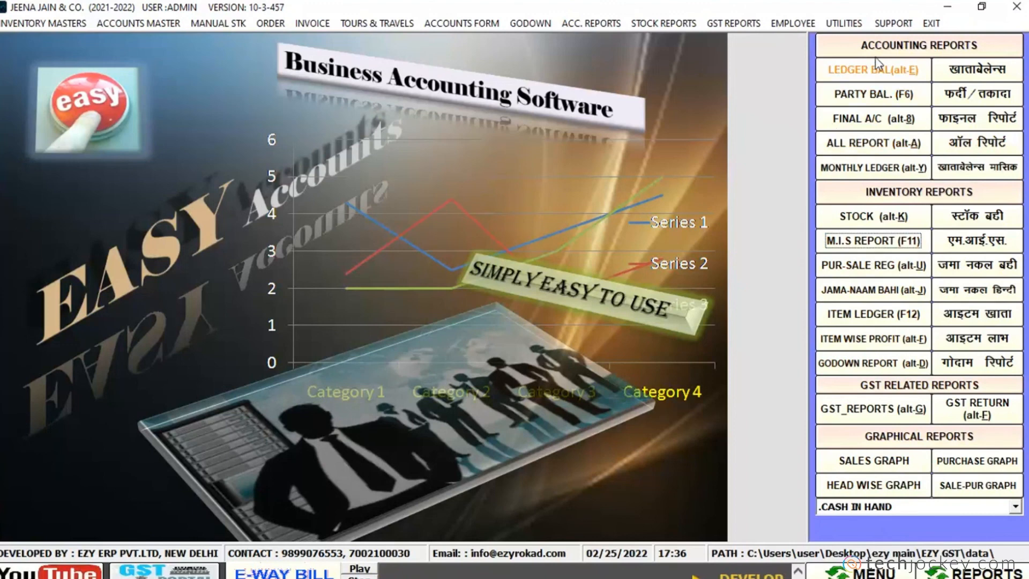
left_click(869, 571)
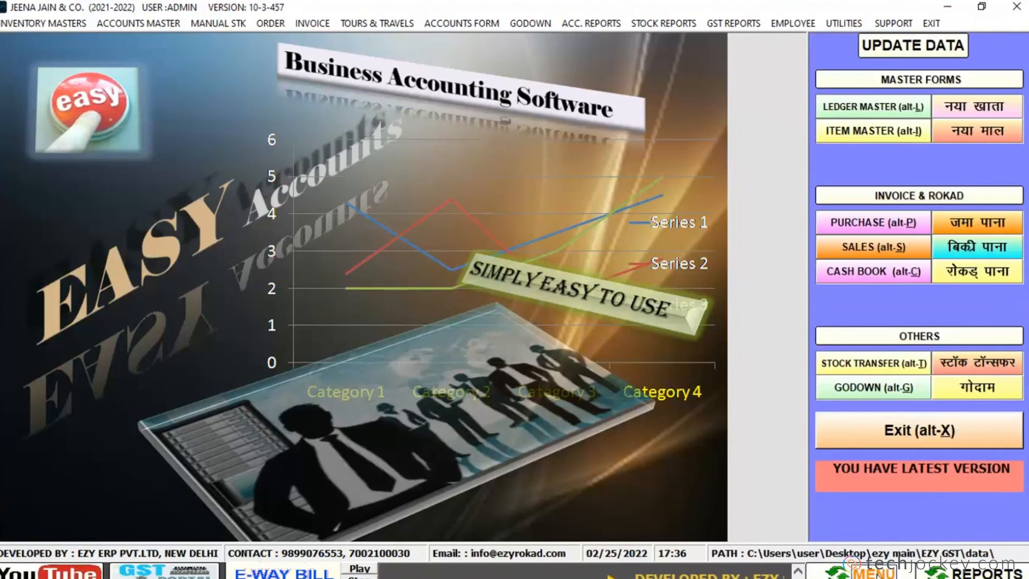